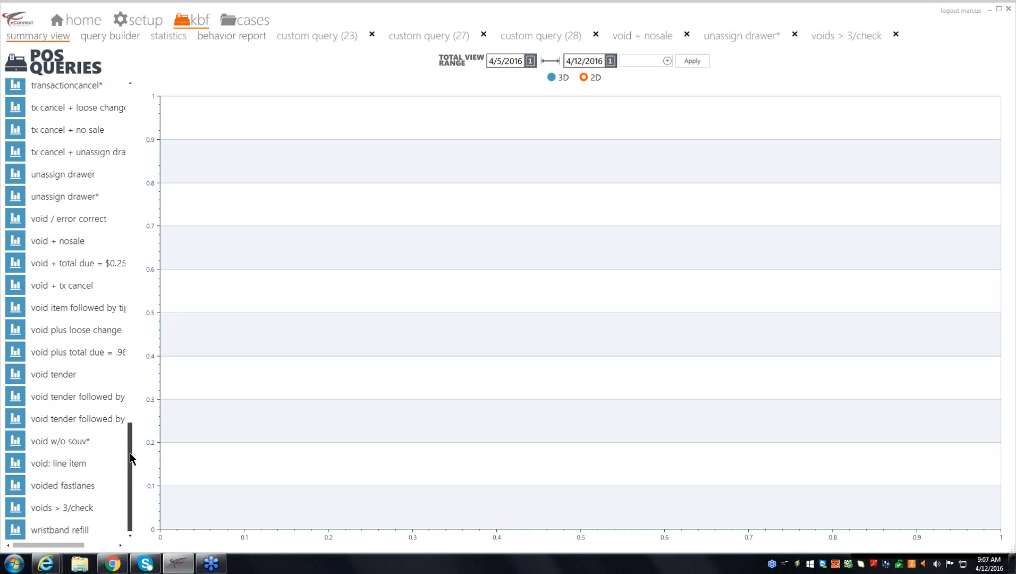
Run a query builder query for EventType equal to 22 (ServiceTotal), covering 4/11/2016 to 4/12/2016.
drag(129, 459, 130, 339)
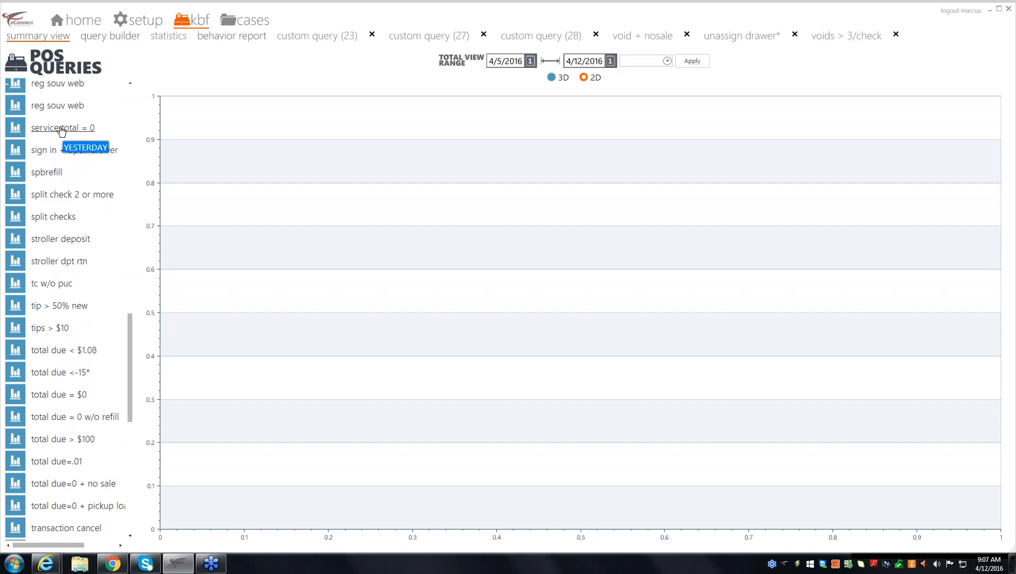
click(107, 37)
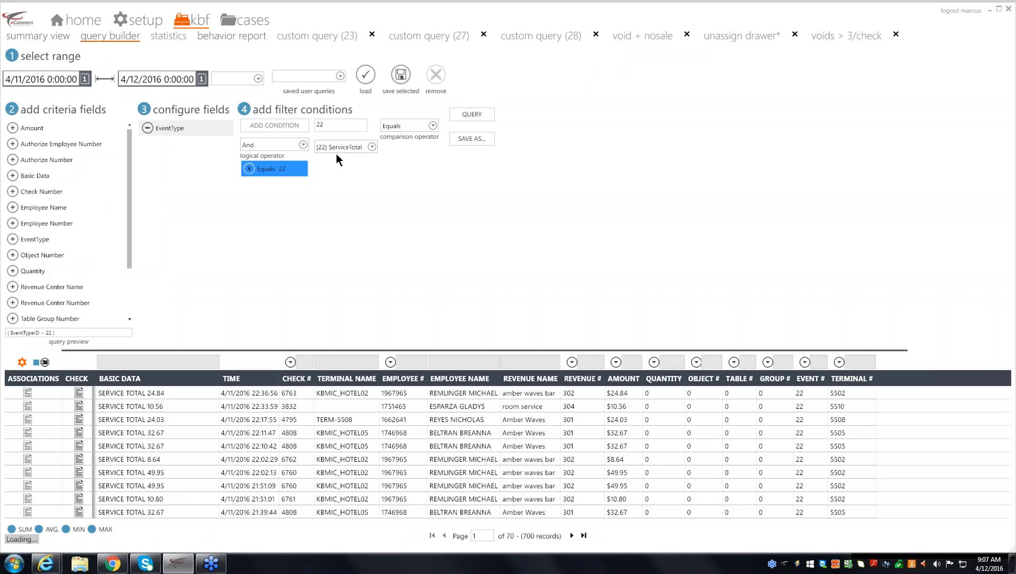
click(472, 114)
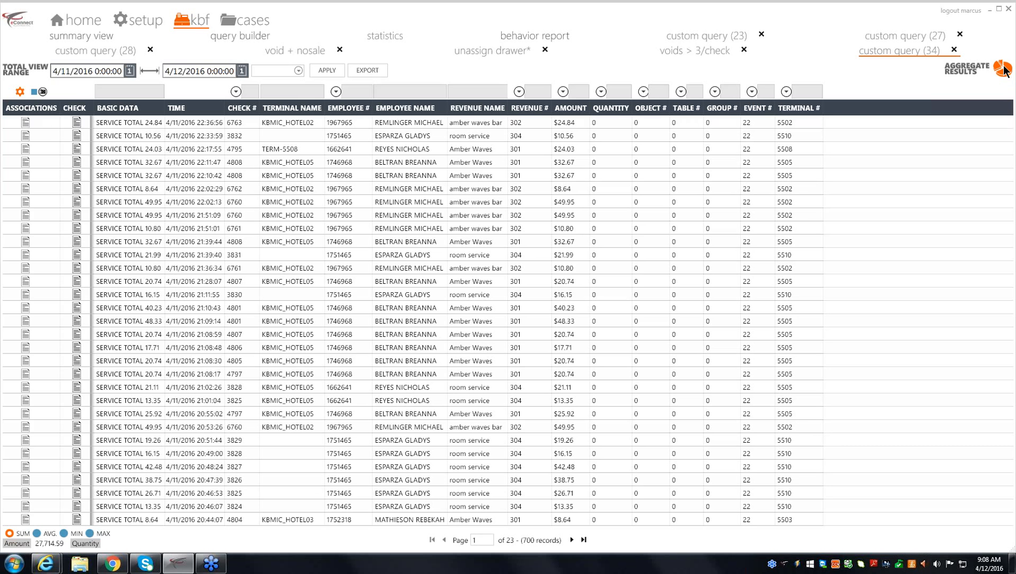
Aggregate the service total results by Revenue Center and drill into the Camp Store records.
click(963, 73)
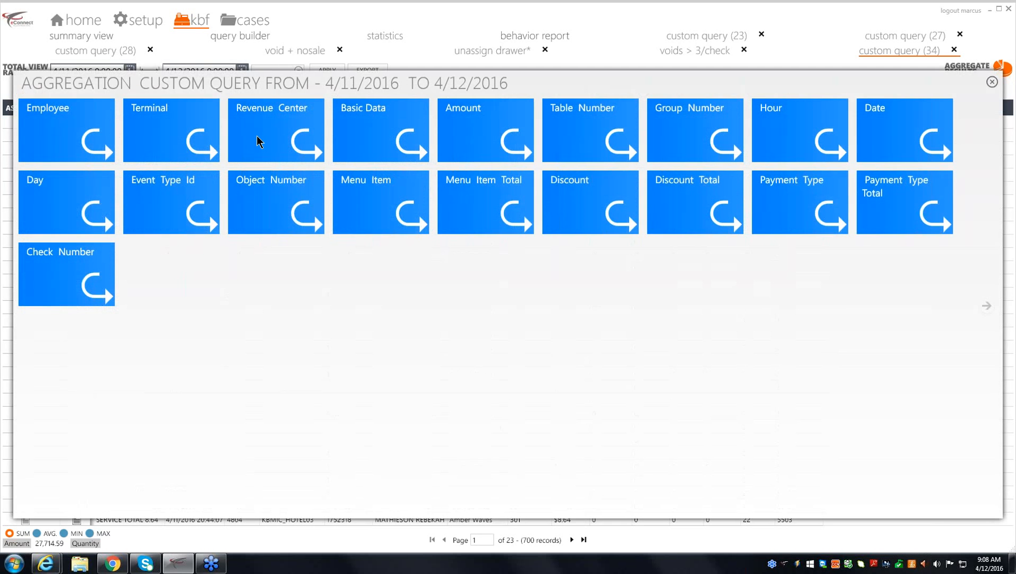
click(258, 140)
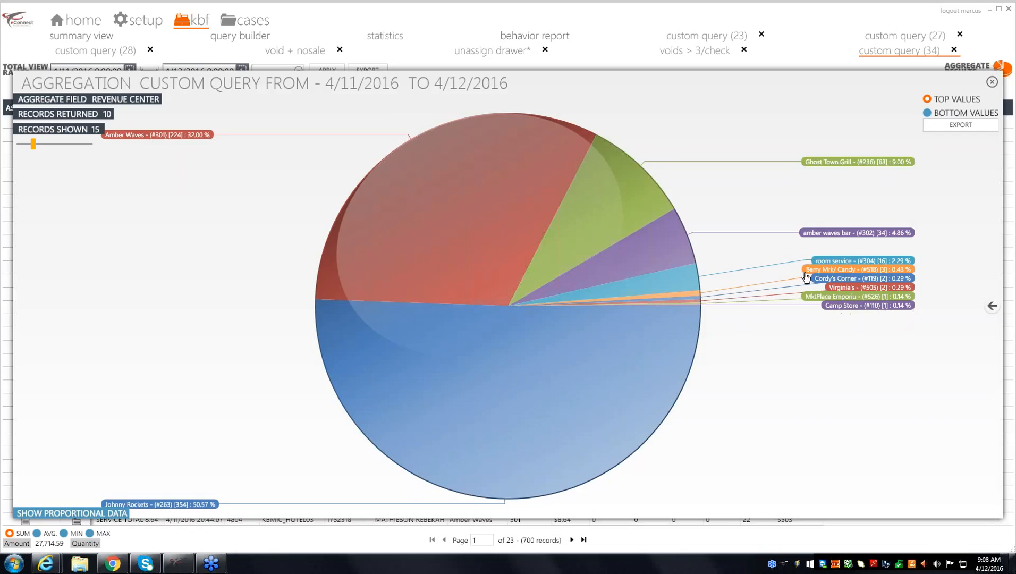
click(846, 308)
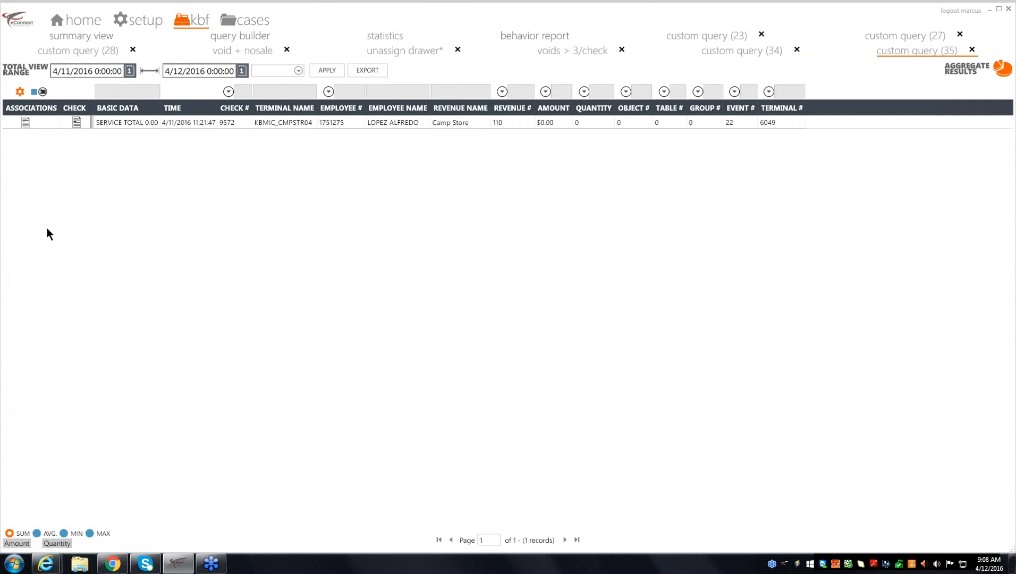
Review the check summary of the Camp Store service total record and close it.
click(77, 124)
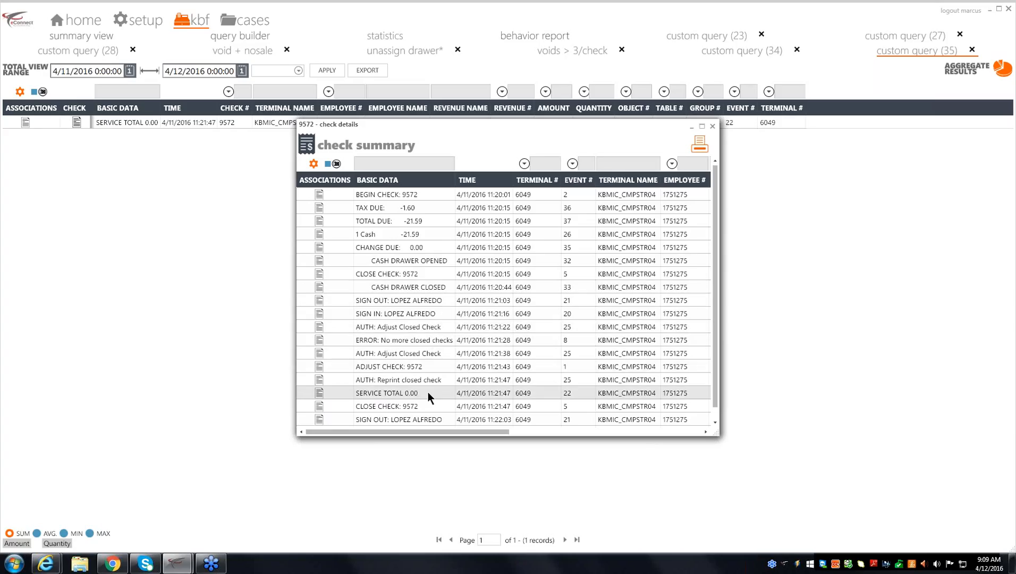
click(713, 127)
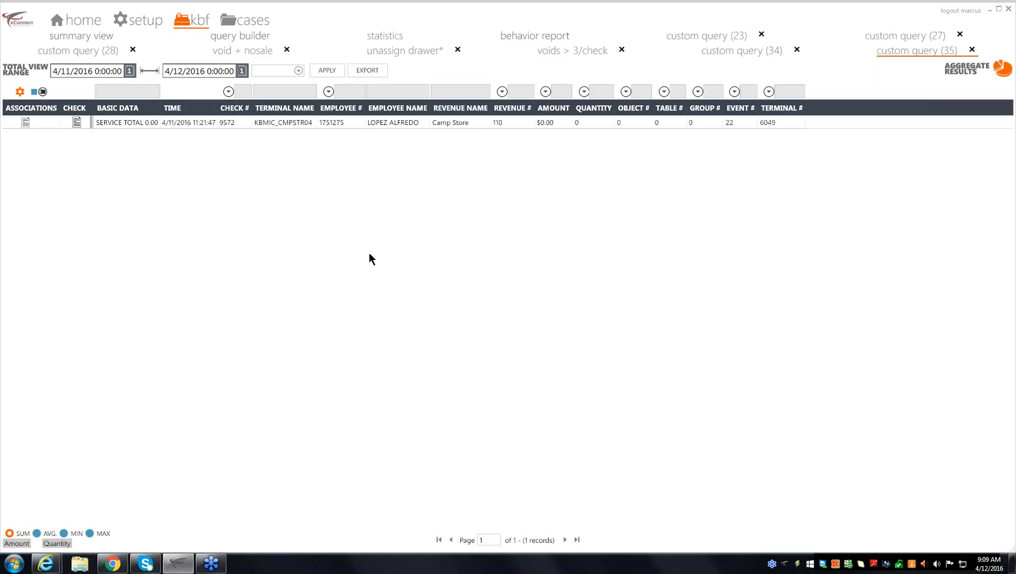
click(76, 123)
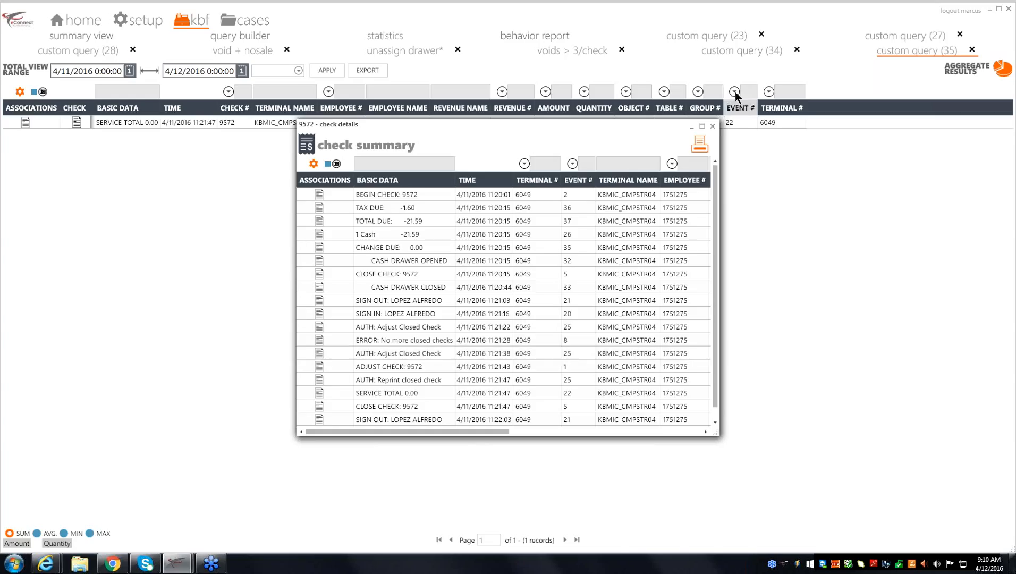
click(713, 127)
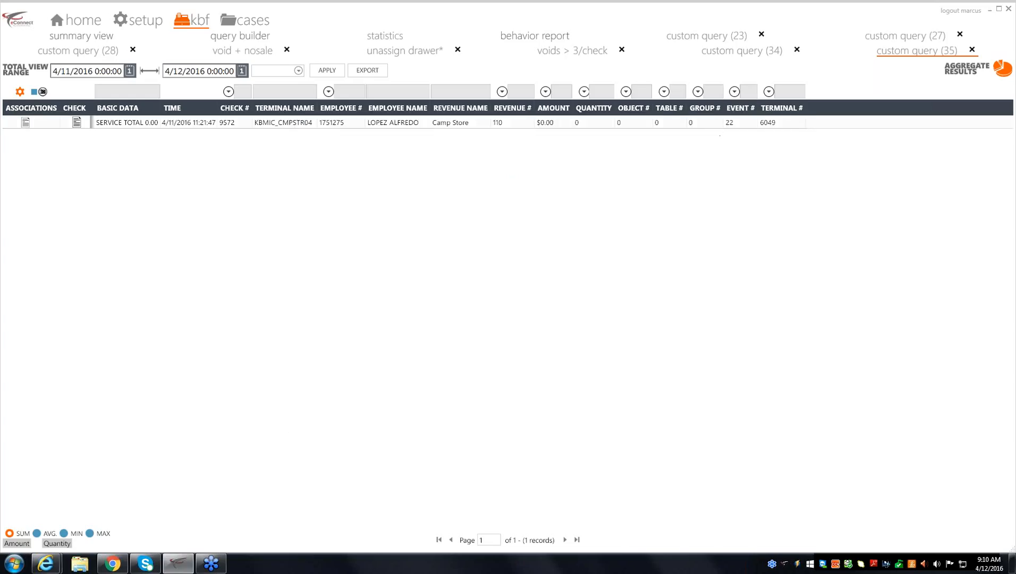
Close the Camp Store results, aggregate the full service total query by Employee and drill into the 10.79 % slice.
click(972, 50)
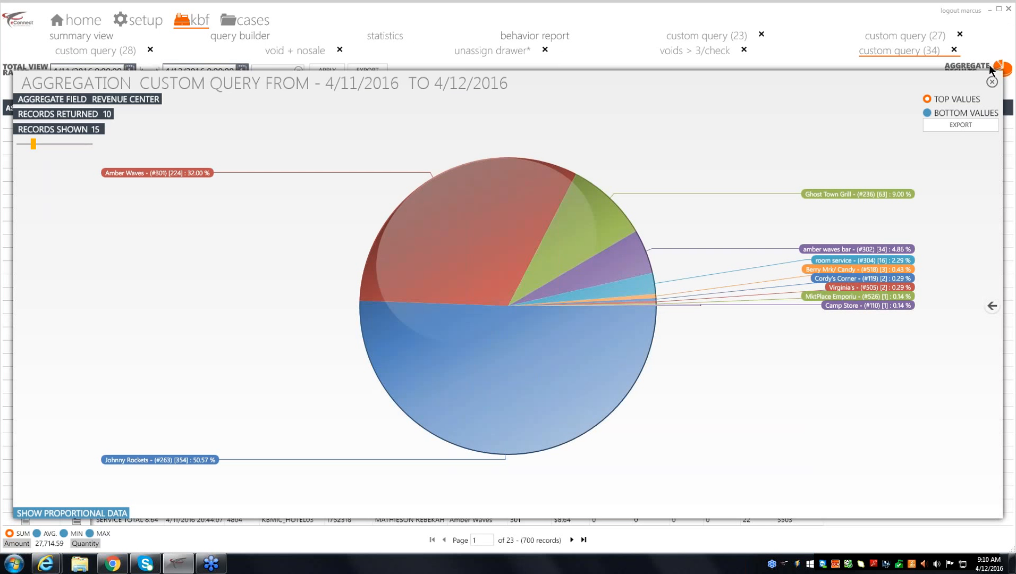
click(992, 82)
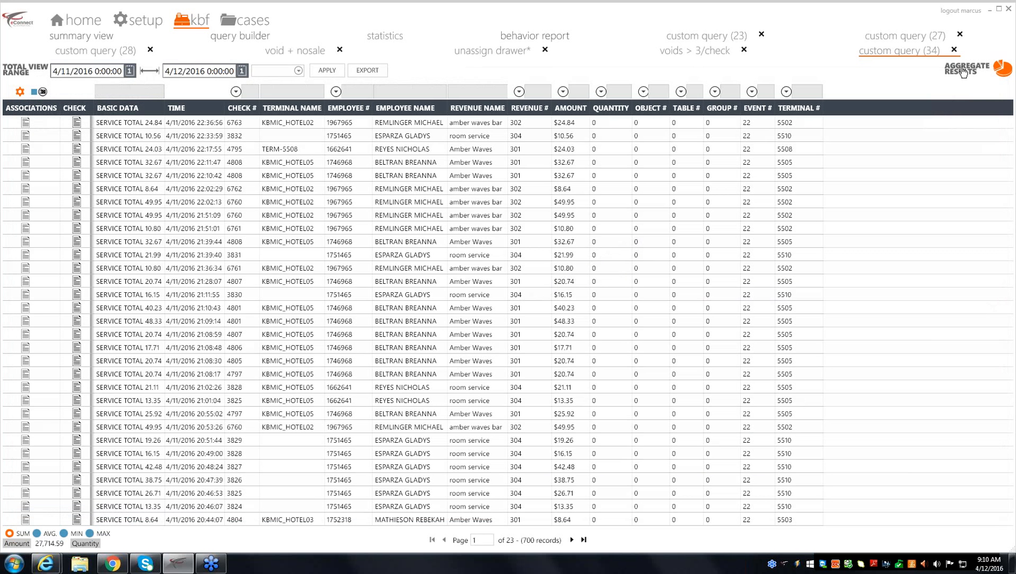
click(1002, 68)
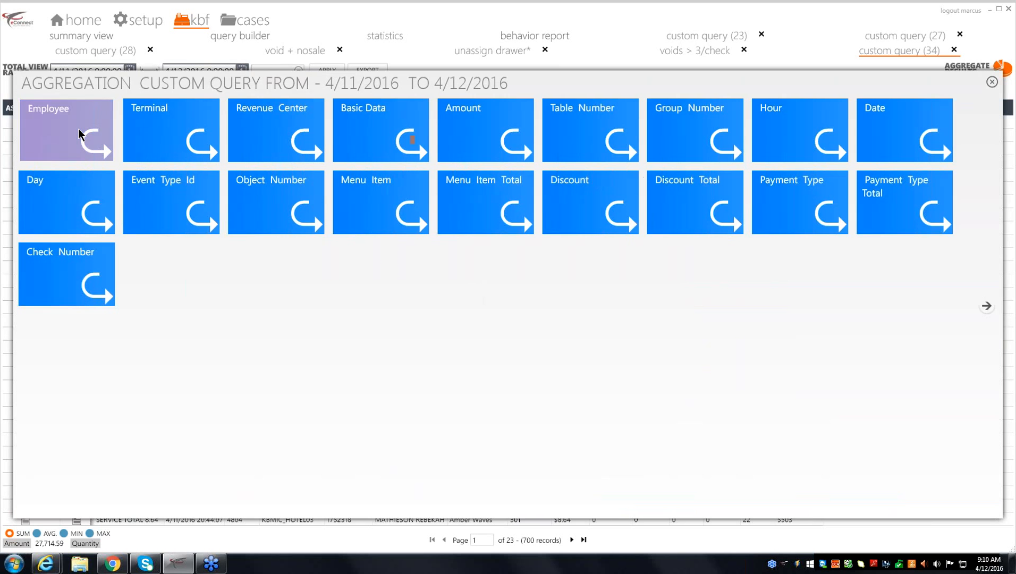
click(78, 134)
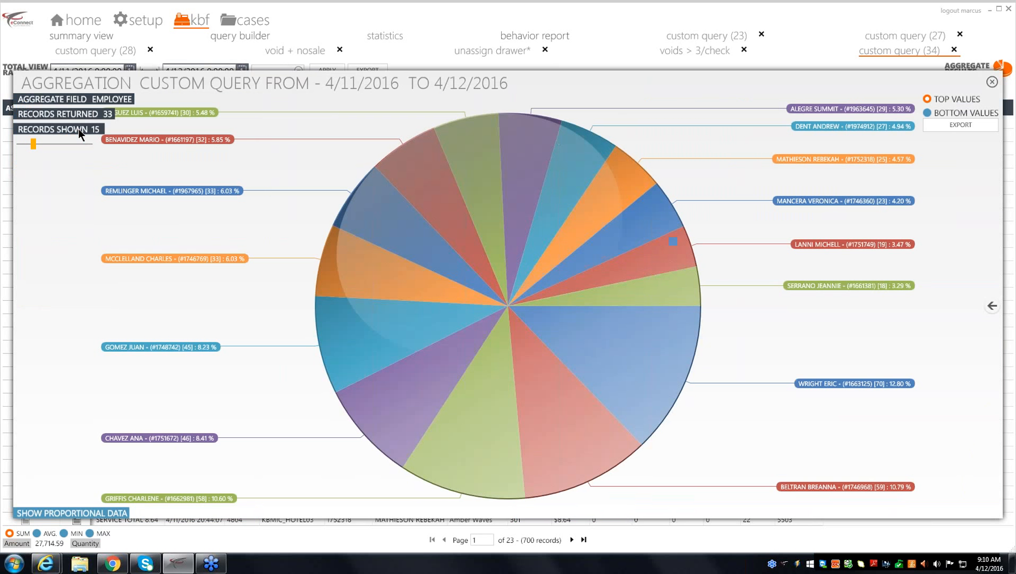
click(570, 447)
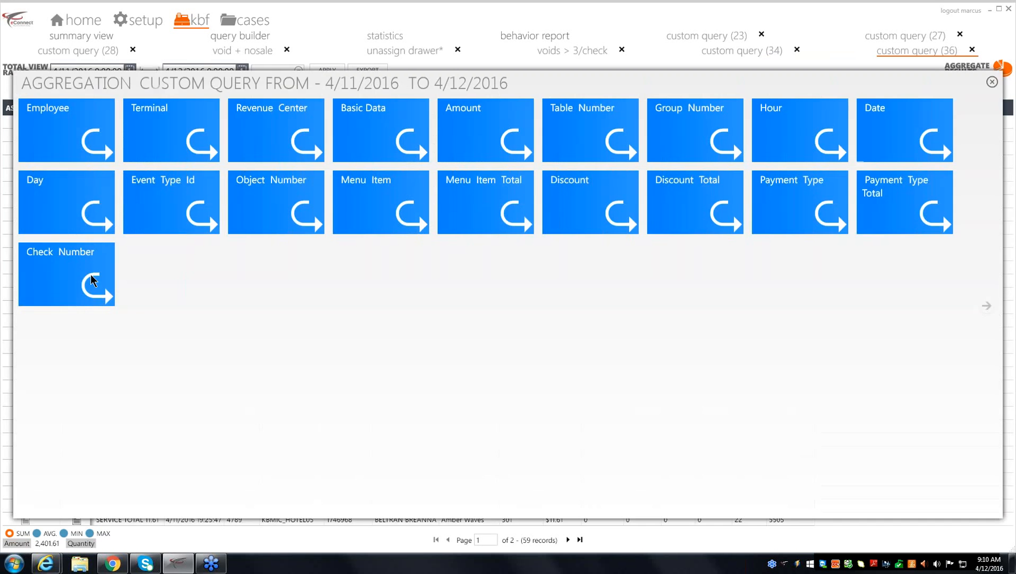
Aggregate the employee's records by Check Number, drill into the blue 9.62 % slice and sort its records by ascending time.
click(91, 274)
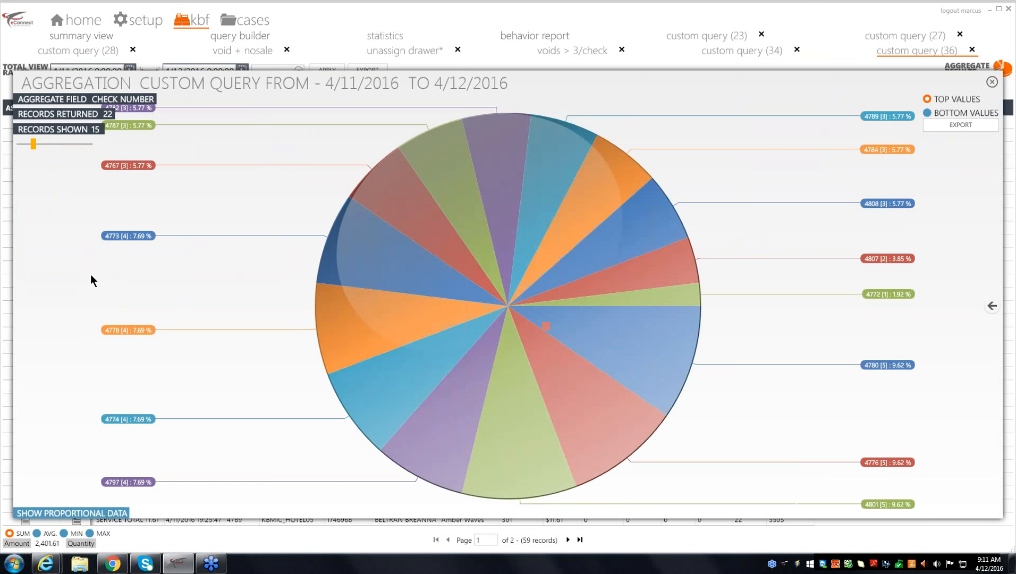
click(633, 351)
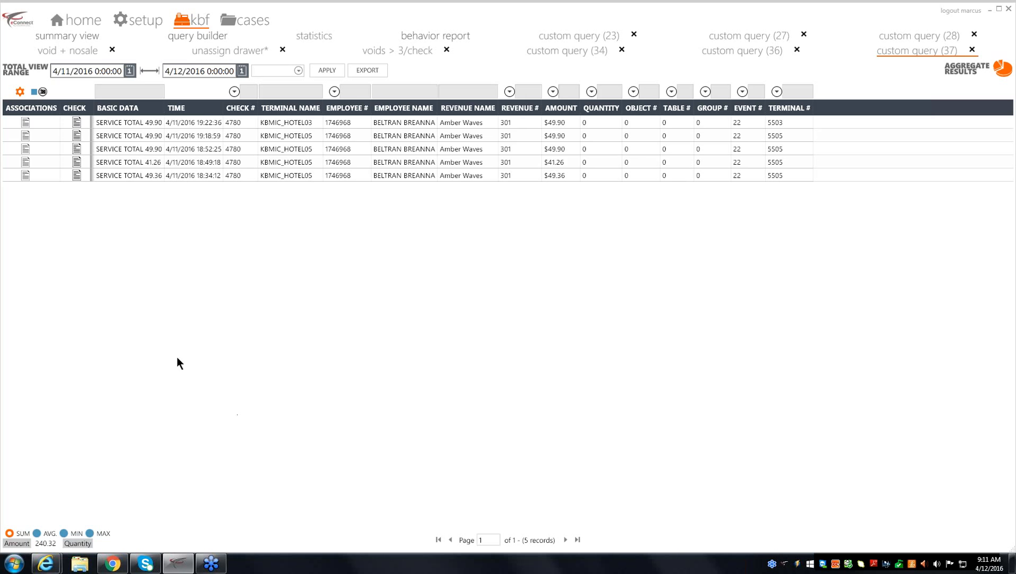
click(210, 111)
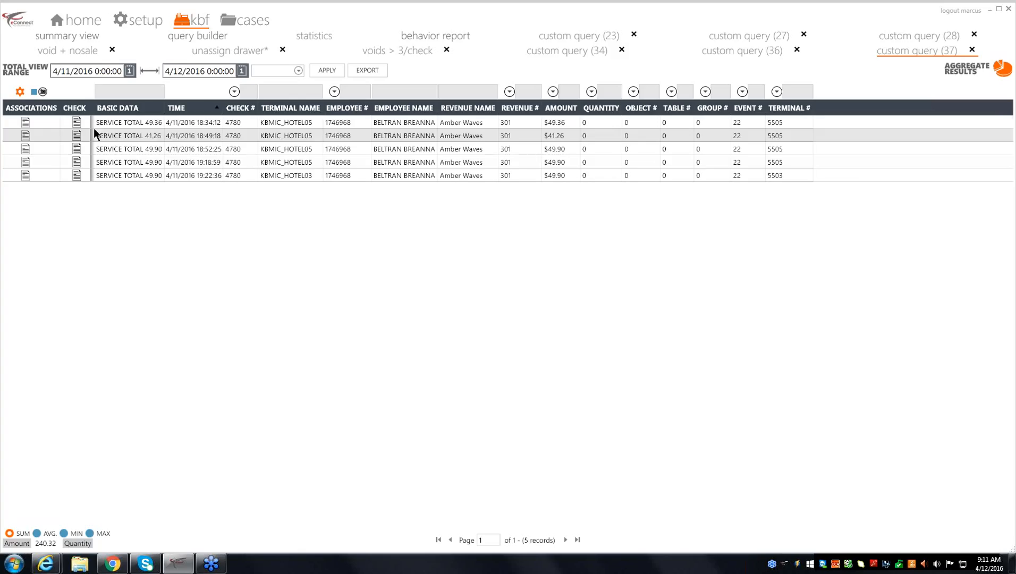
Read through the earliest record's check summary from the opening of the check to its payment, and close it.
click(76, 124)
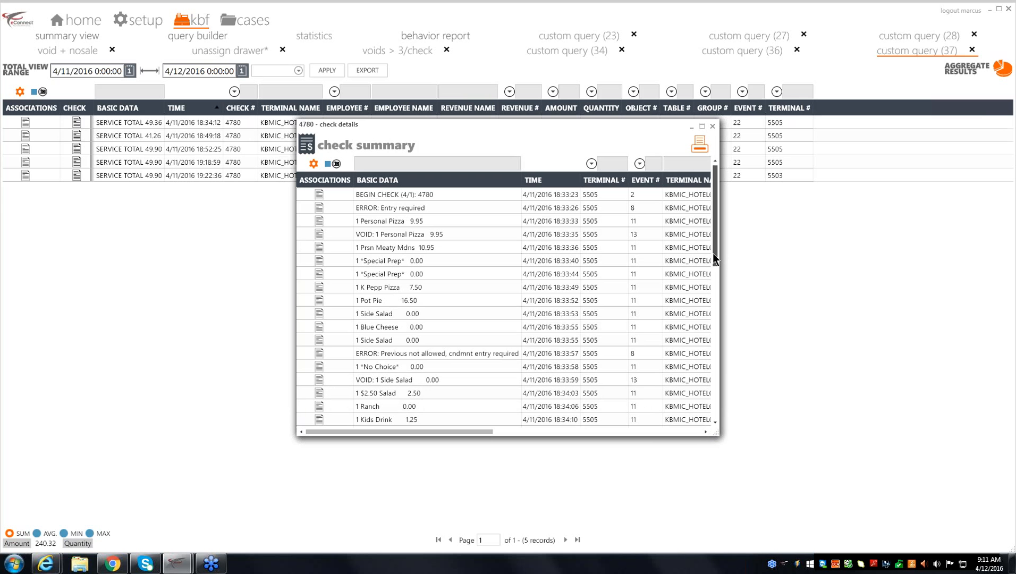
drag(714, 258, 726, 308)
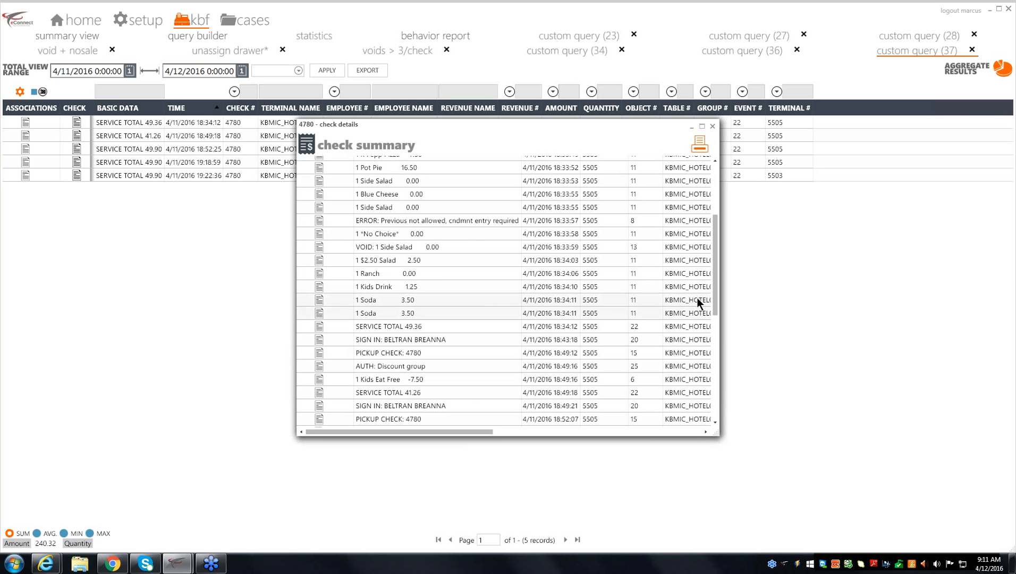
drag(716, 308, 721, 350)
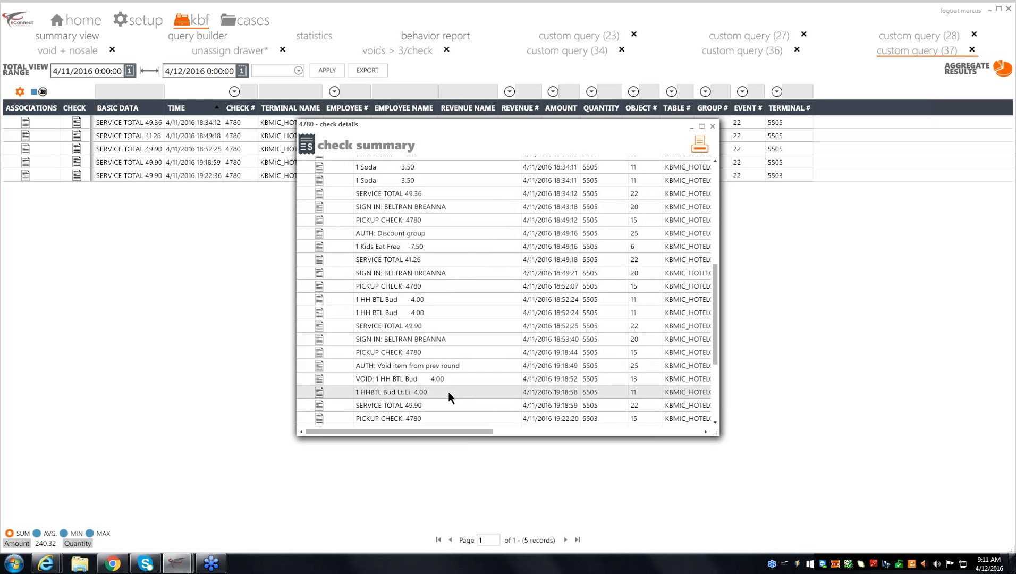
drag(718, 357, 725, 409)
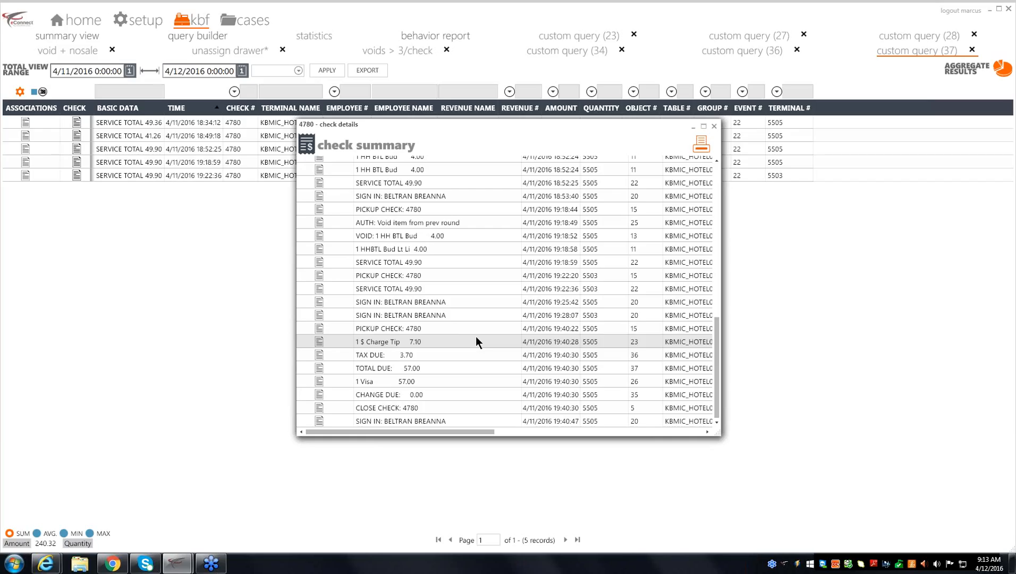
click(715, 127)
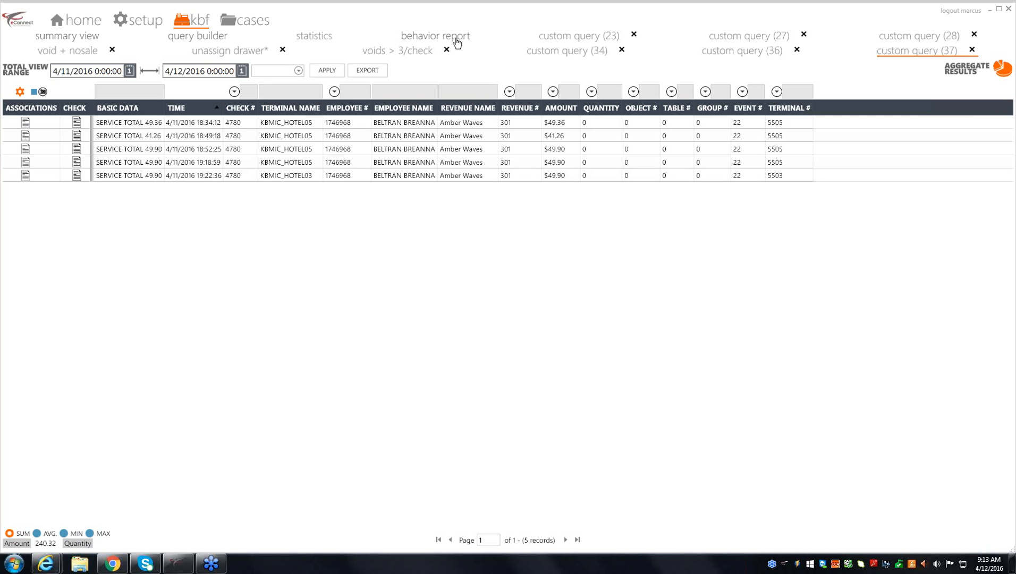
Close the check number chart and the results of custom queries 37, 36, 23, 34 and 28.
click(973, 51)
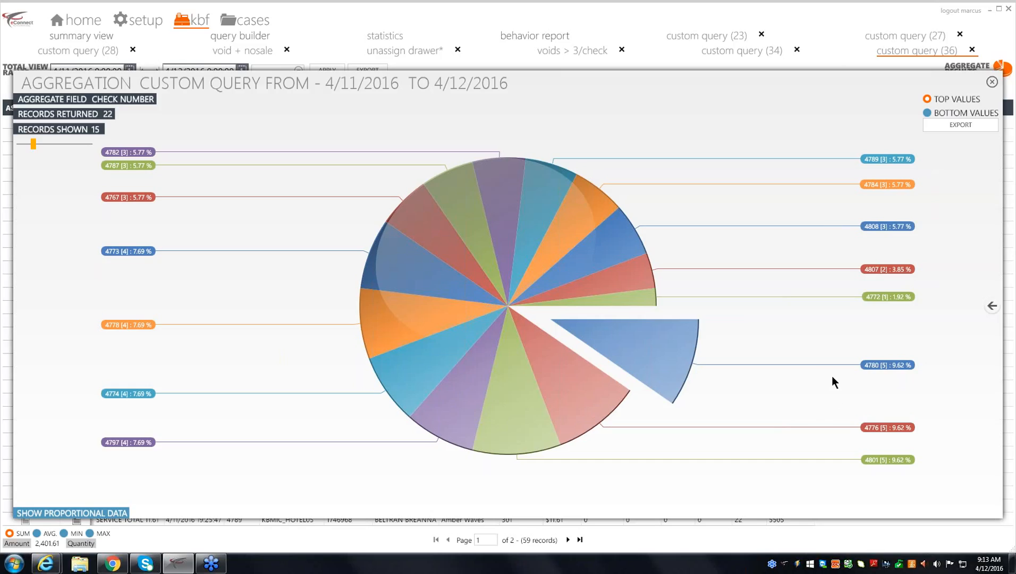
click(992, 81)
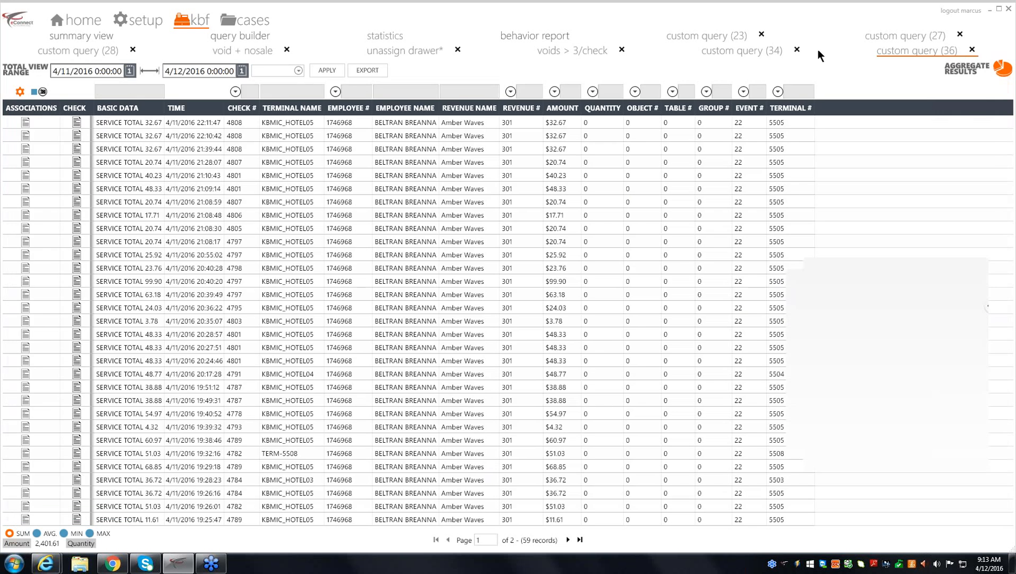
click(973, 50)
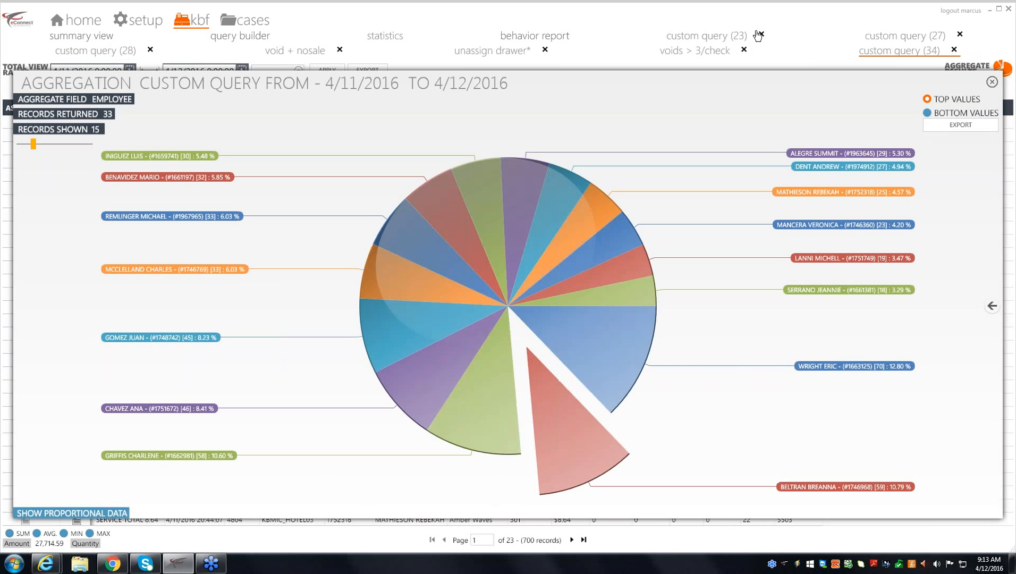
click(762, 36)
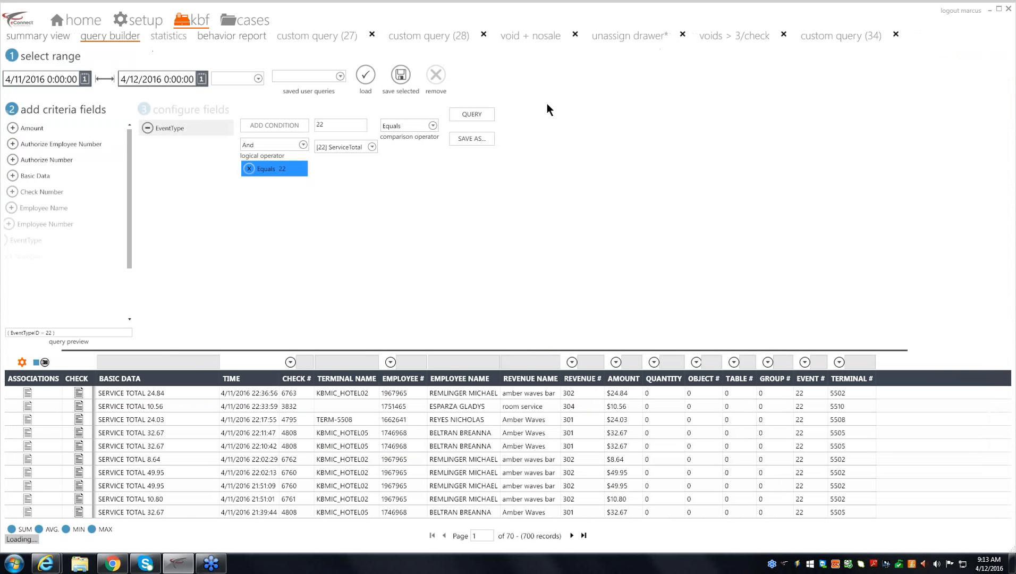
click(896, 35)
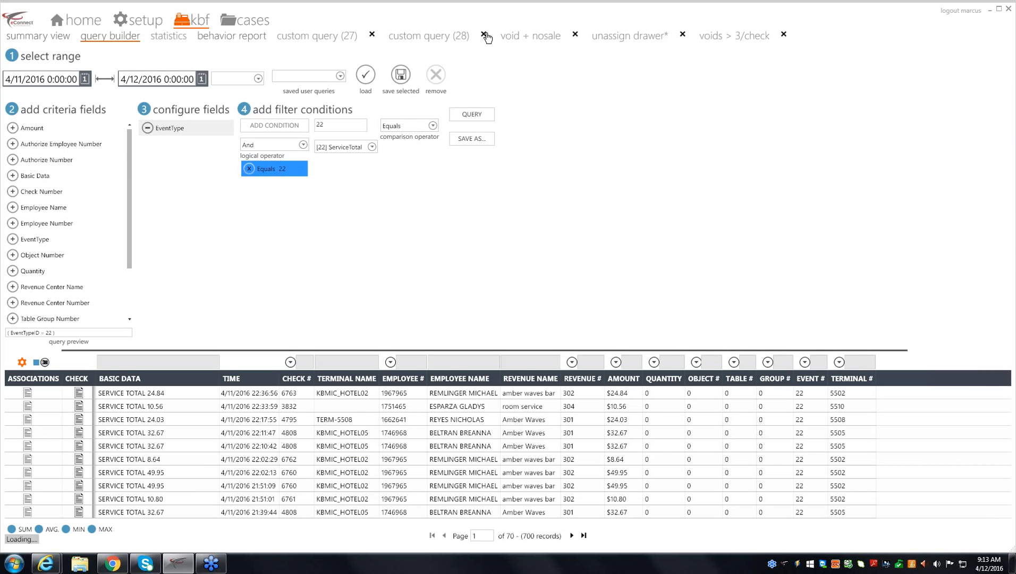
click(356, 35)
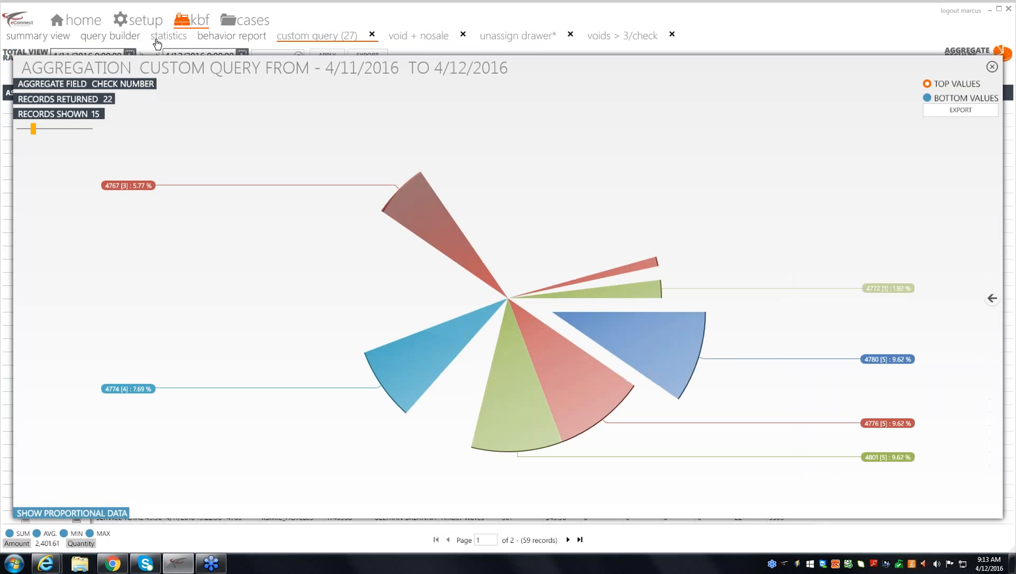
Return to the summary view and open the saved query total due=.01.
click(47, 37)
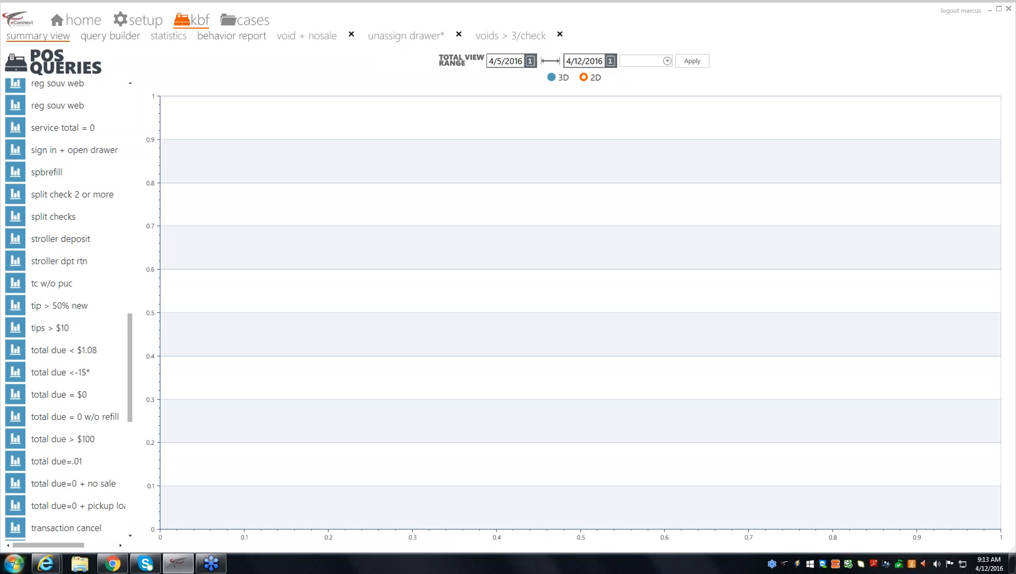
scroll(133, 372, down, 2)
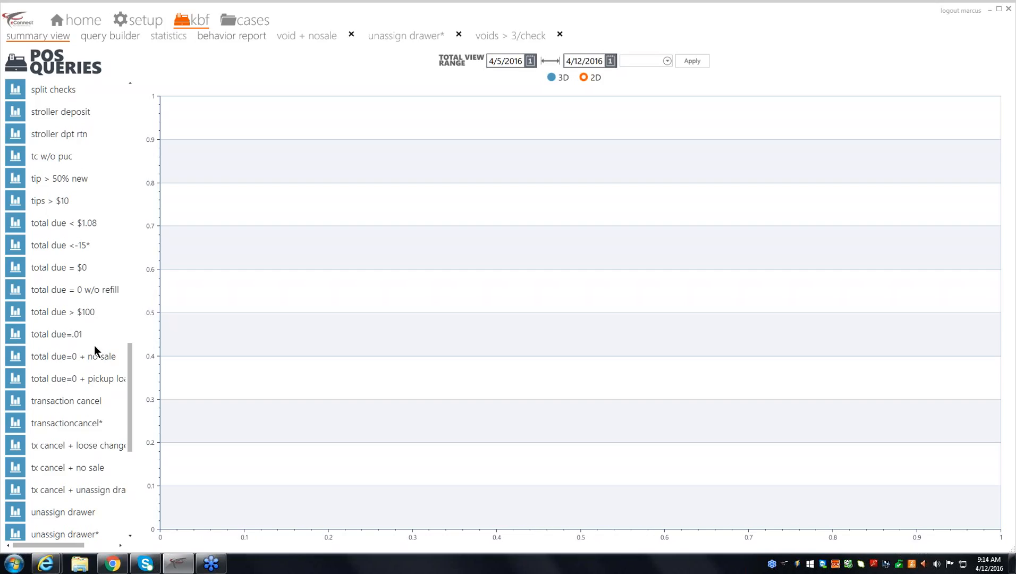
click(97, 360)
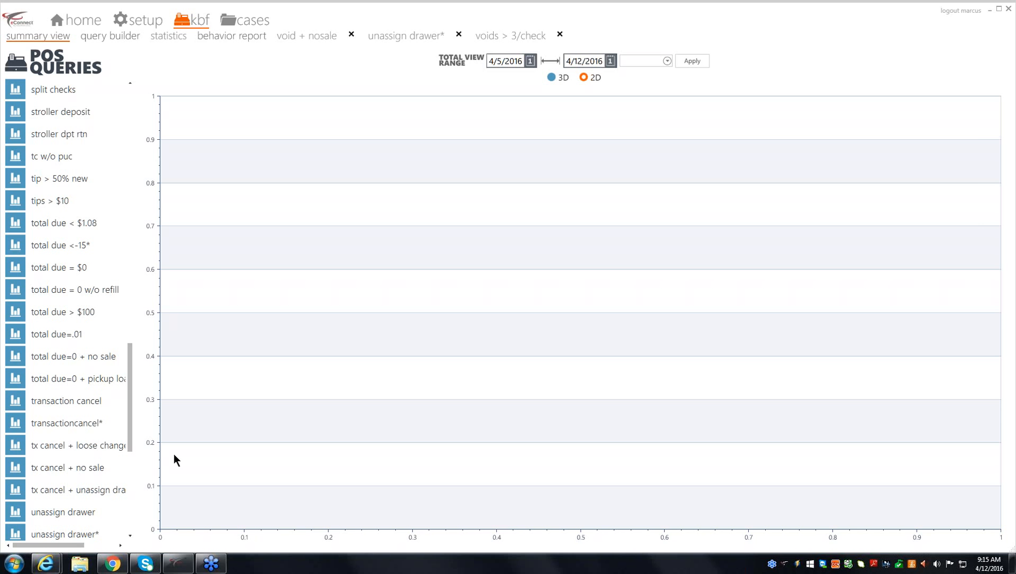
click(50, 336)
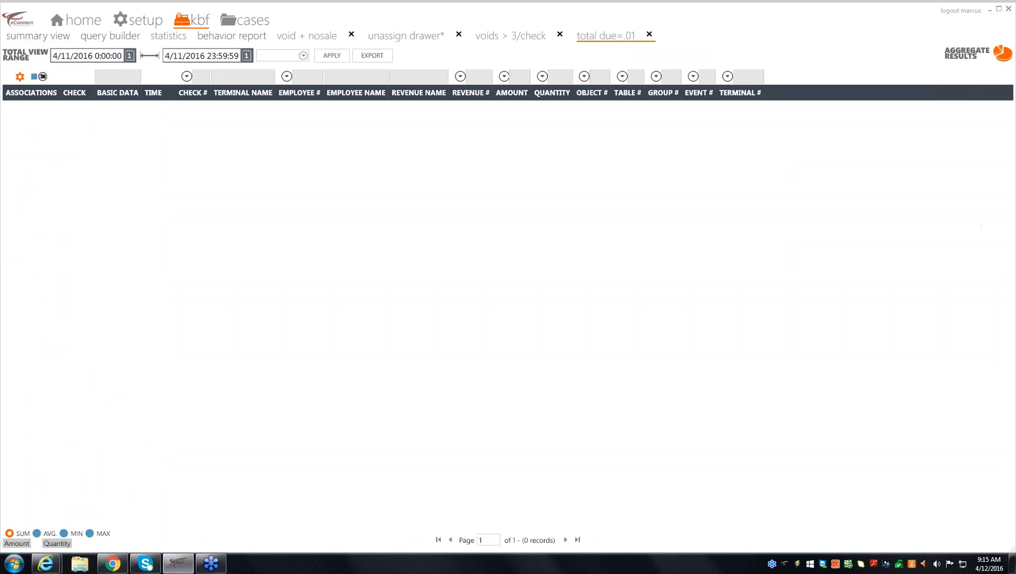
Set the total due=.01 query's date range to Last 7 Days and apply it.
click(303, 55)
click(302, 112)
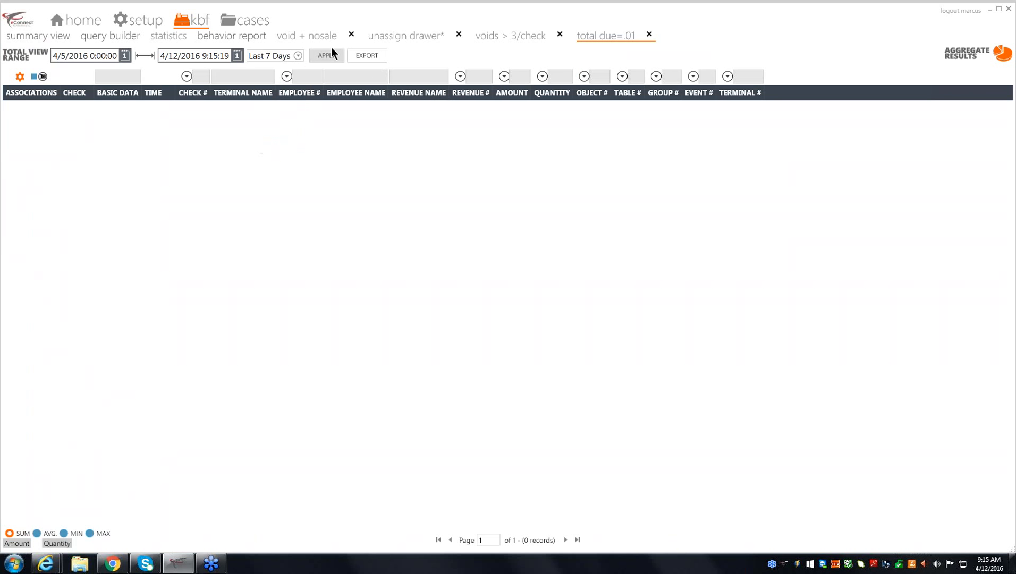
click(326, 55)
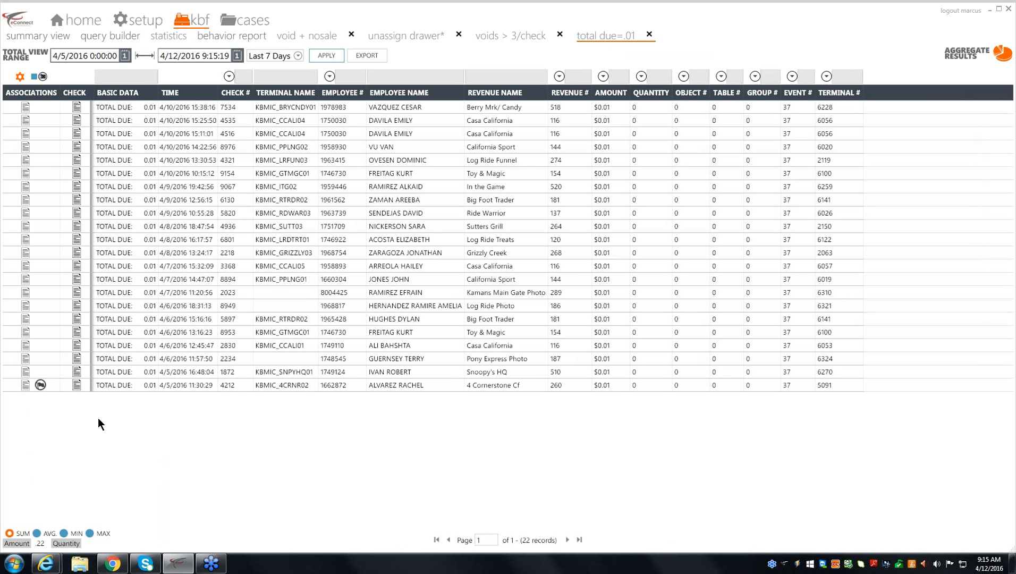
Review the check summaries of the two 4/5/2016 records and open that of the 4/7/2016 Casa California record.
click(78, 387)
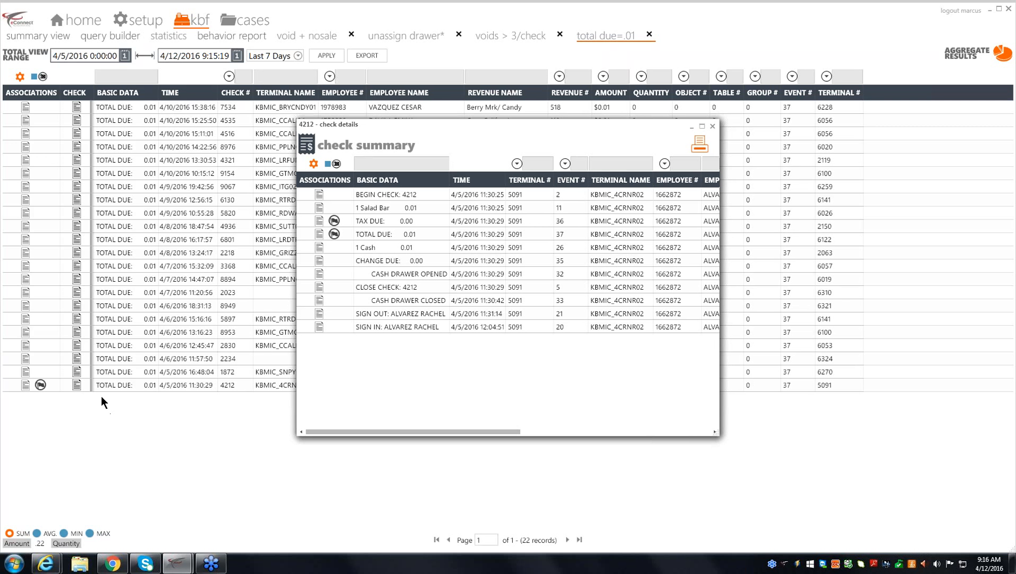
click(74, 375)
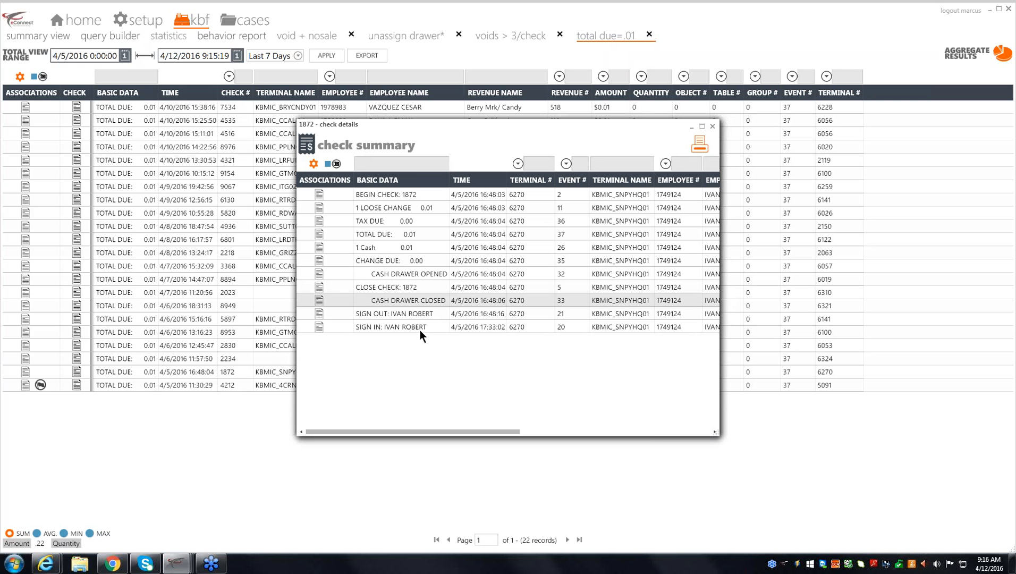
click(77, 266)
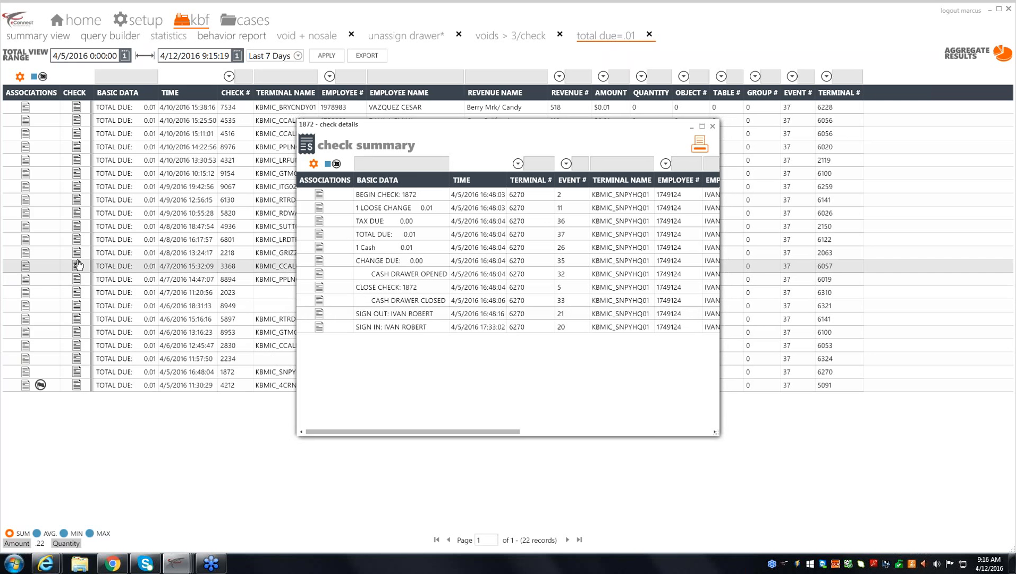
Open the Grizzly Creek record's check summary and read its discounts, voucher payments and totals through to the last entry.
click(77, 254)
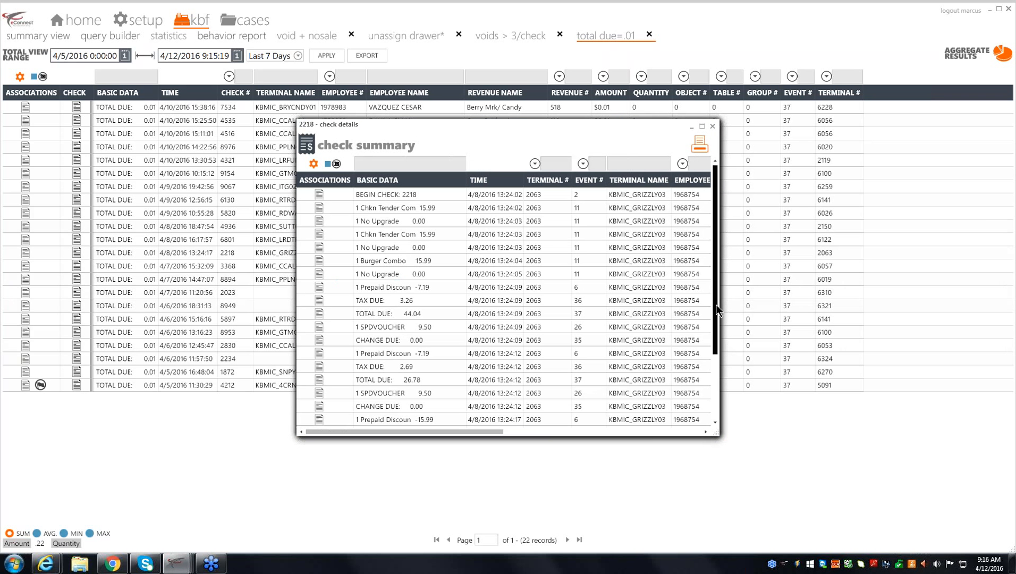
drag(716, 314, 715, 379)
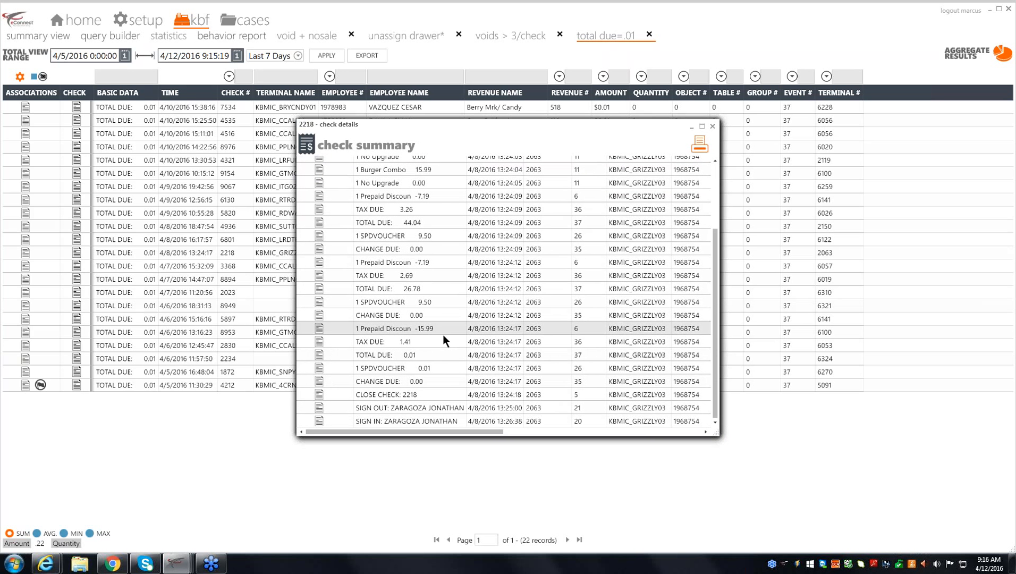
click(449, 370)
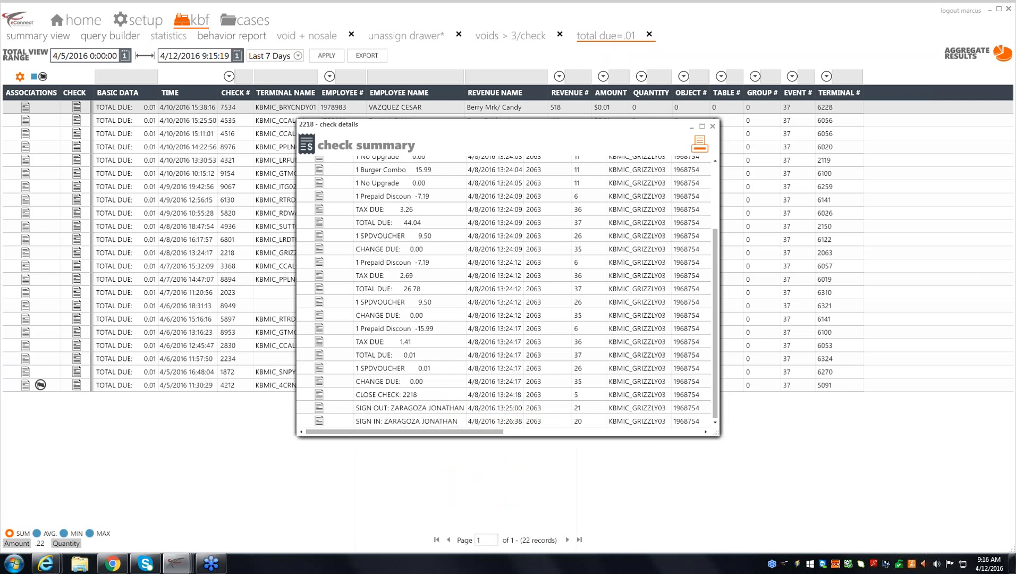
View the check summary of the Berry Mrk/ Candy record, and close all open check summaries.
click(76, 107)
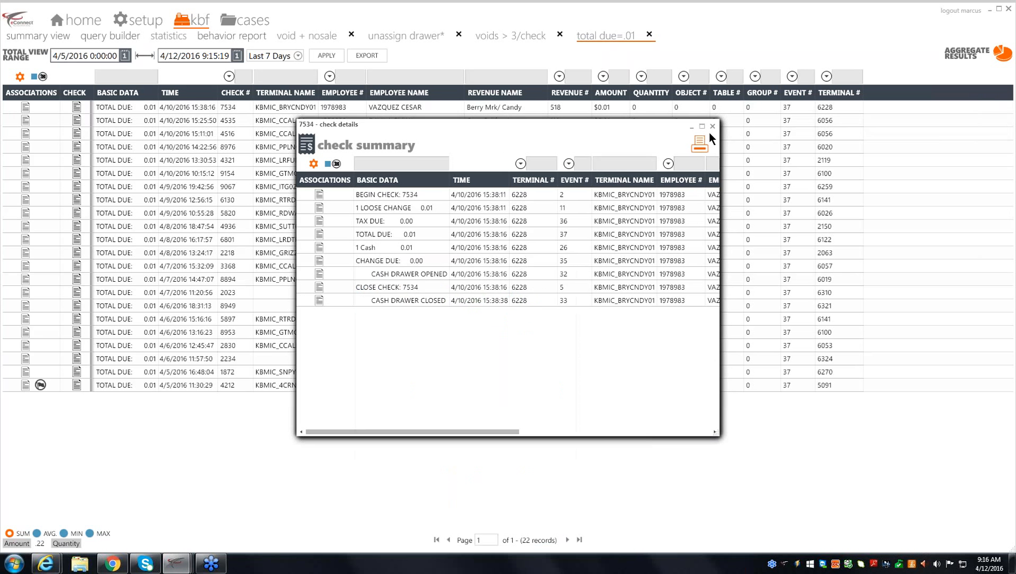
click(713, 127)
click(713, 127)
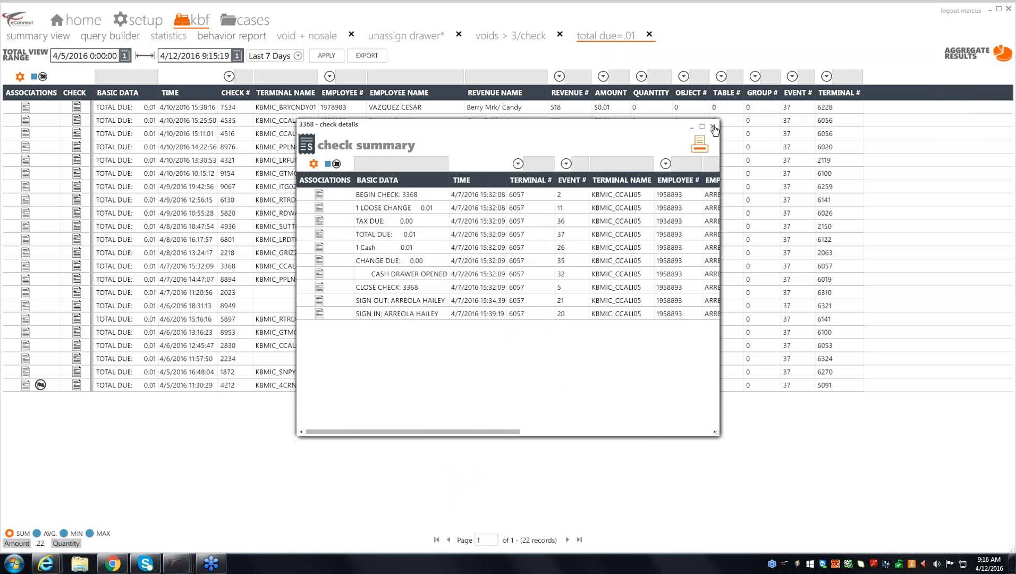
click(714, 127)
click(714, 127)
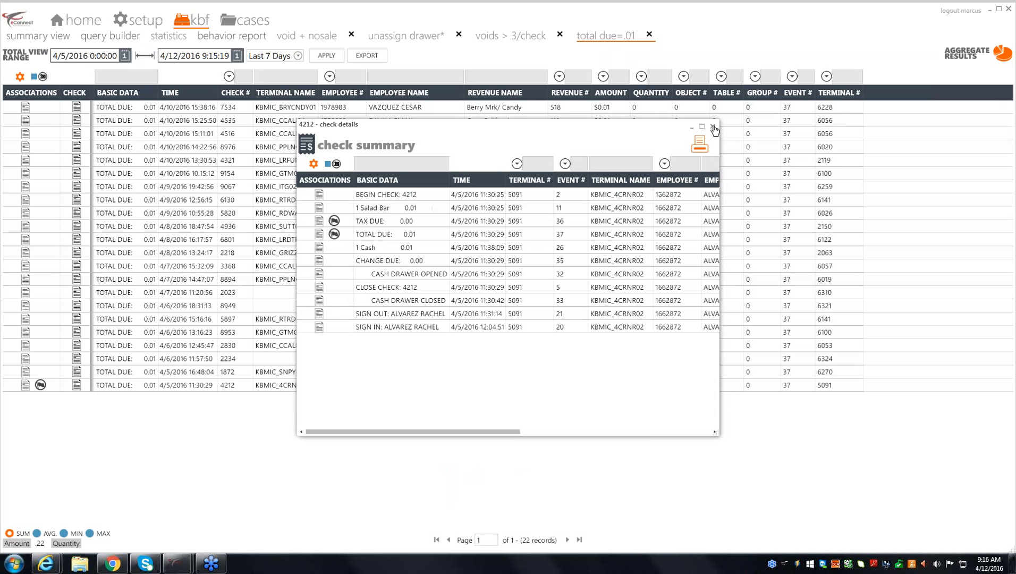
click(713, 127)
click(713, 127)
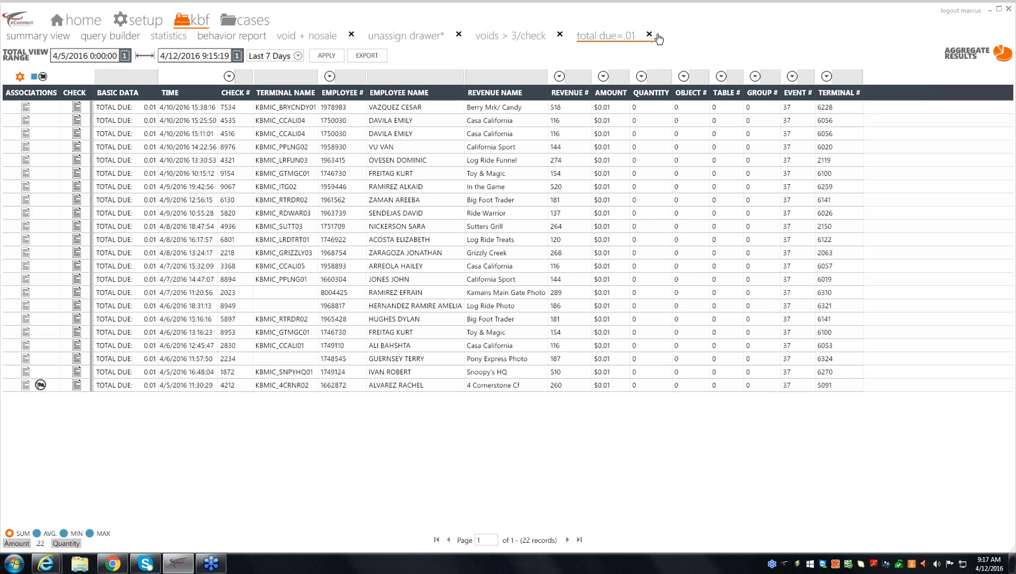
Close the total due=.01 results, and chart and open the saved query total due > $100.
click(650, 35)
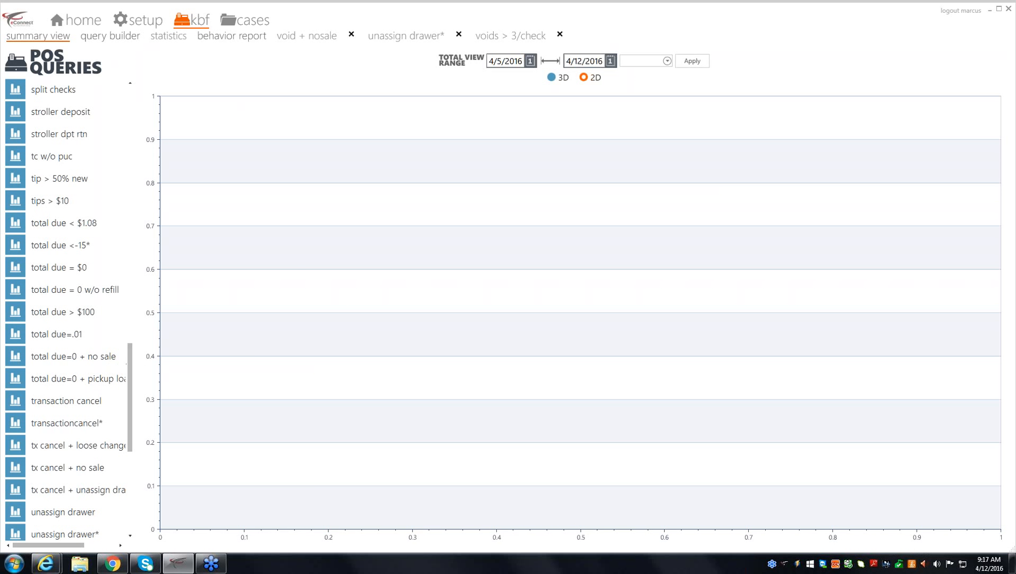
click(12, 317)
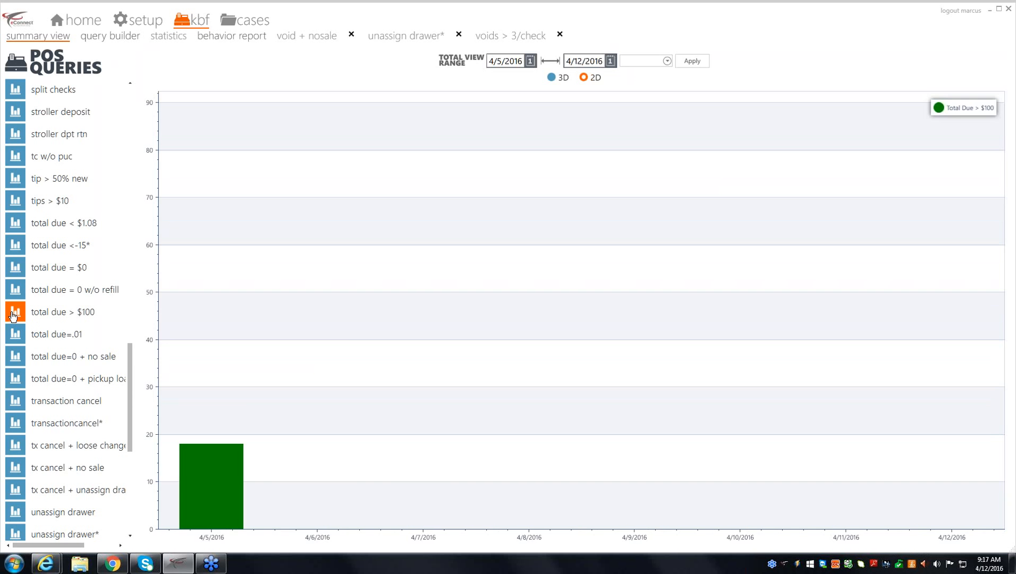
click(55, 316)
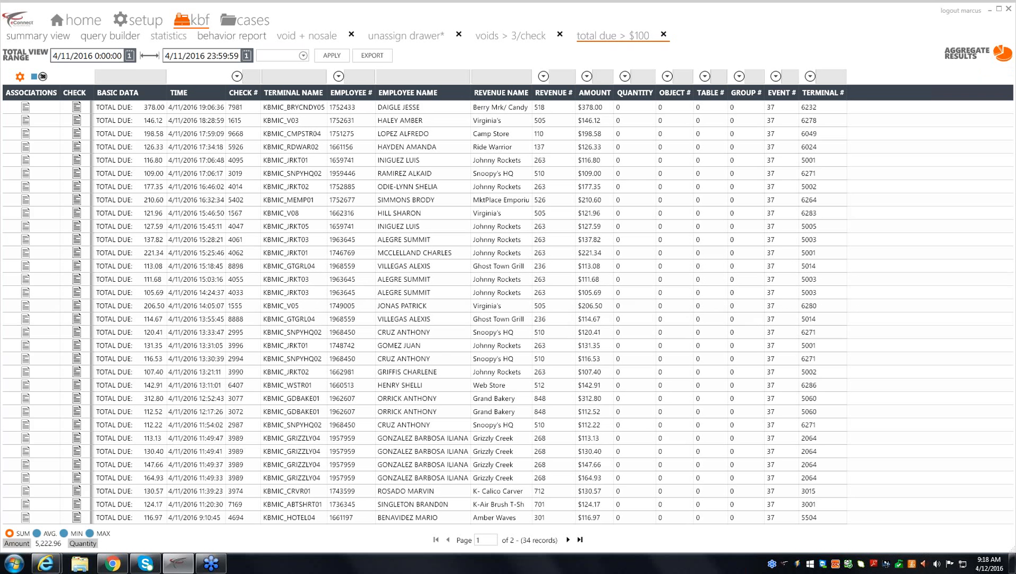
Aggregate the total due > $100 results by revenue center and review the check summary behind the Camp Store slice.
click(977, 53)
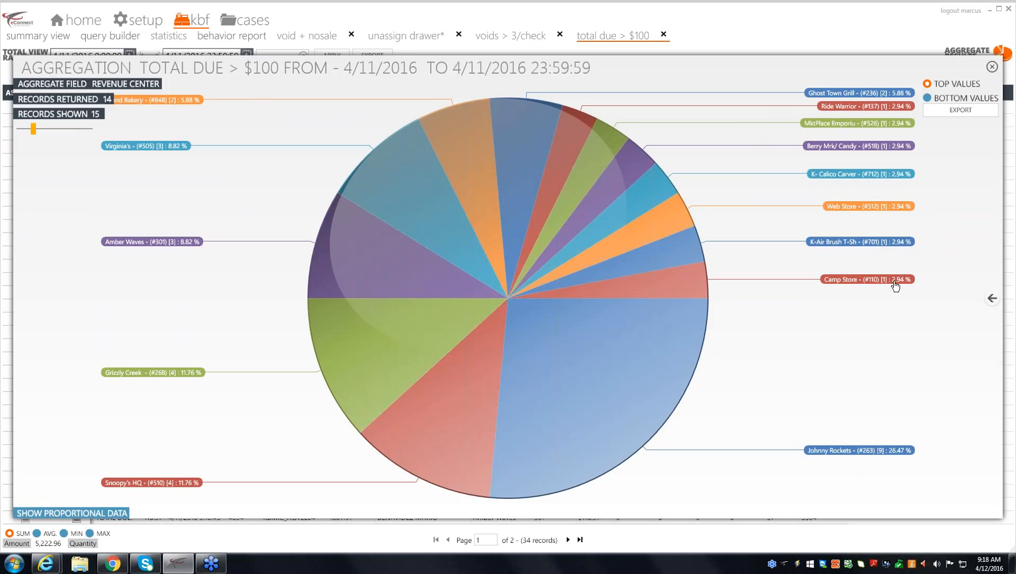
click(676, 289)
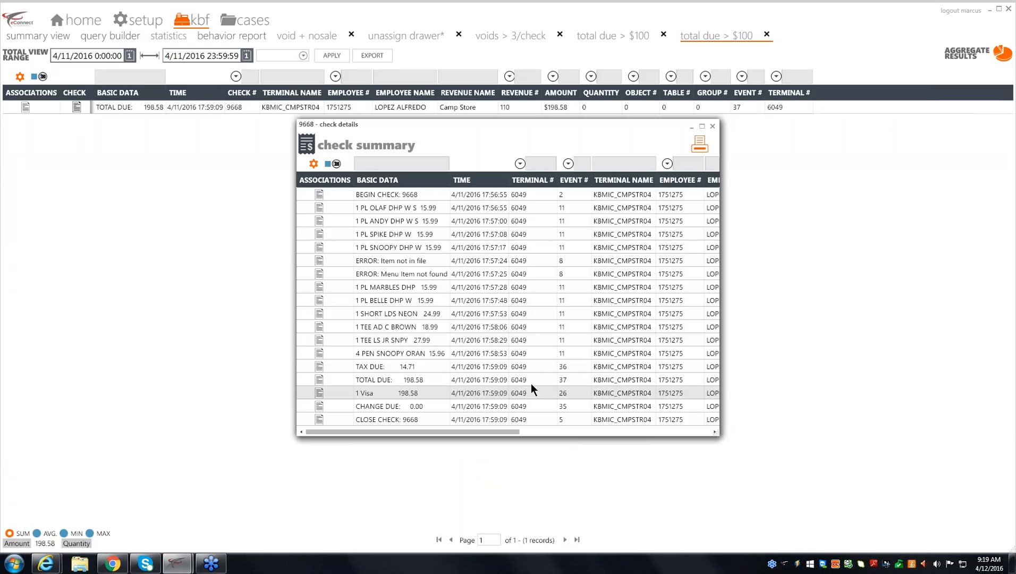
click(713, 127)
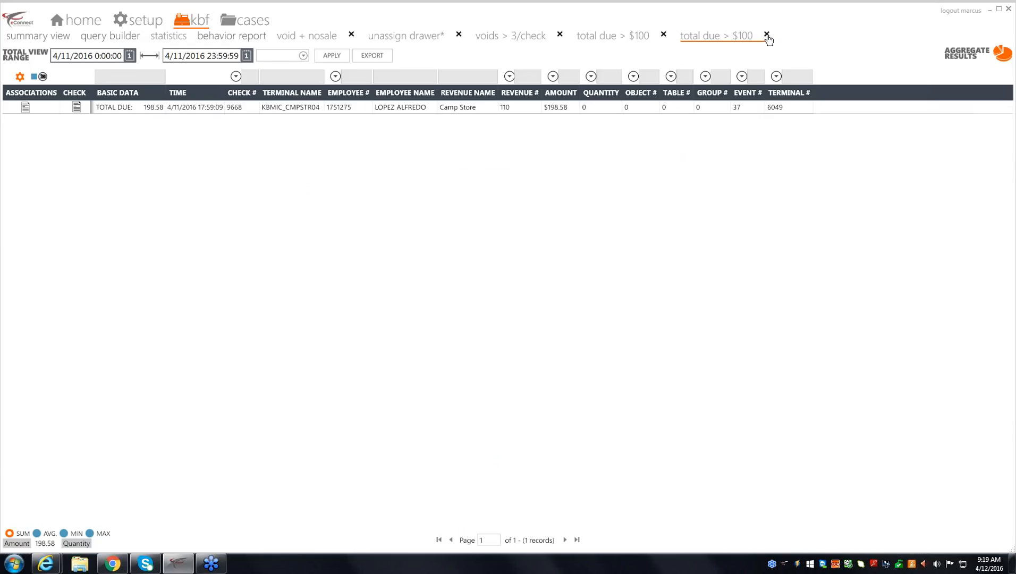
Close the Camp Store and total due > $100 results, and remove that query from the summary chart.
click(767, 35)
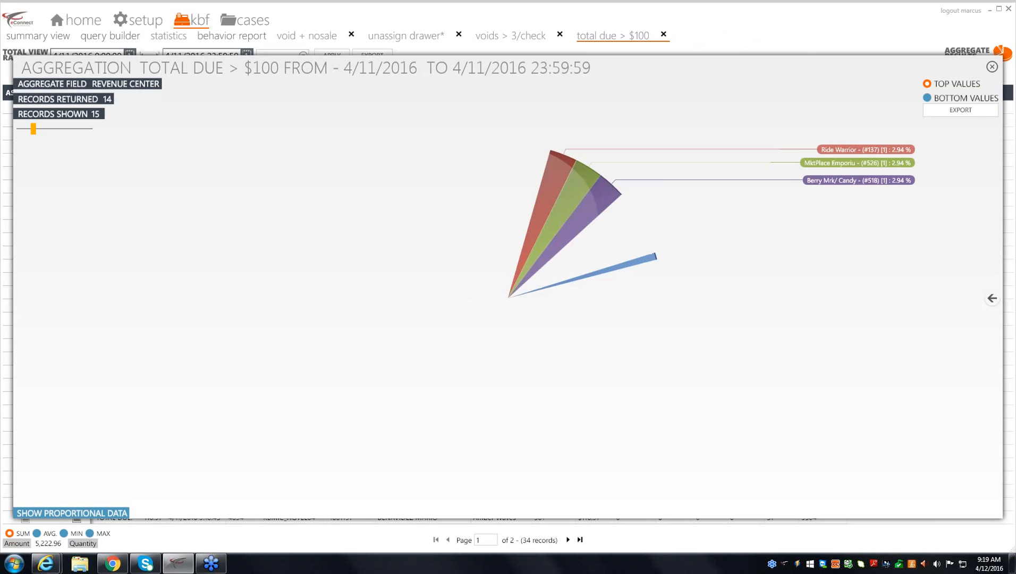
click(664, 35)
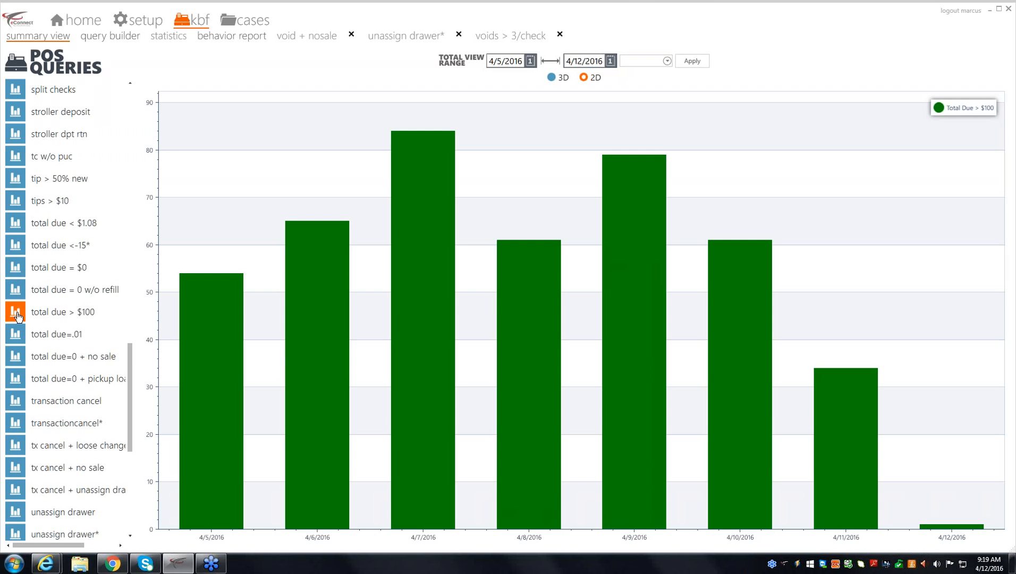
click(16, 313)
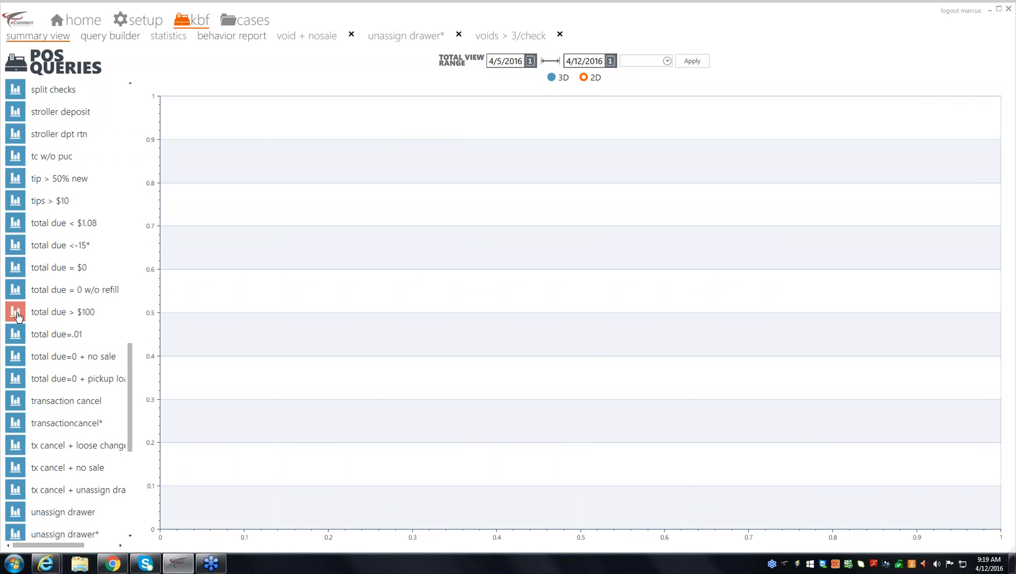
Open the 4/10/2016 results of total due=0 + no sale from its chart and review the Panda Express record's check summary.
click(12, 357)
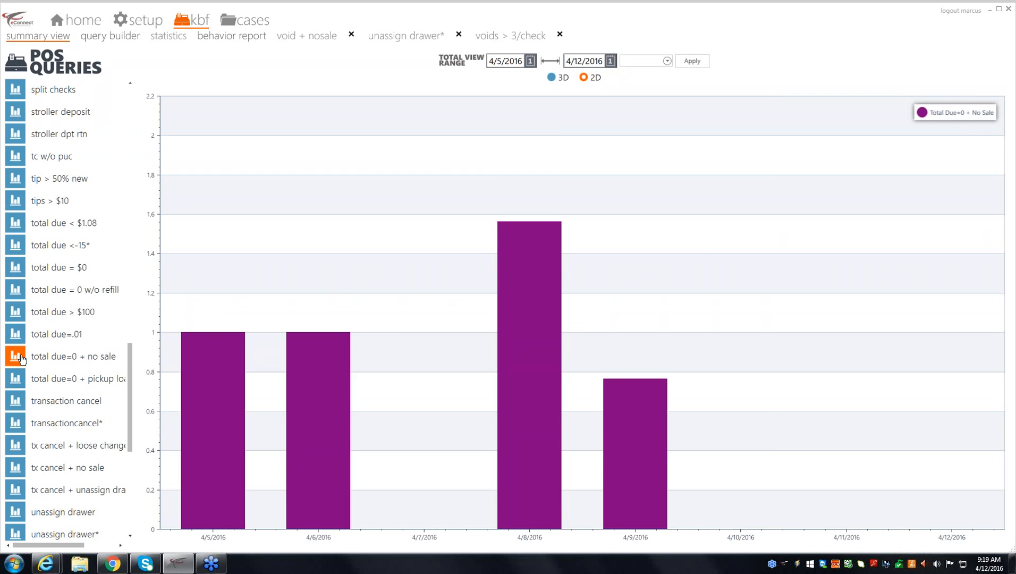
click(747, 317)
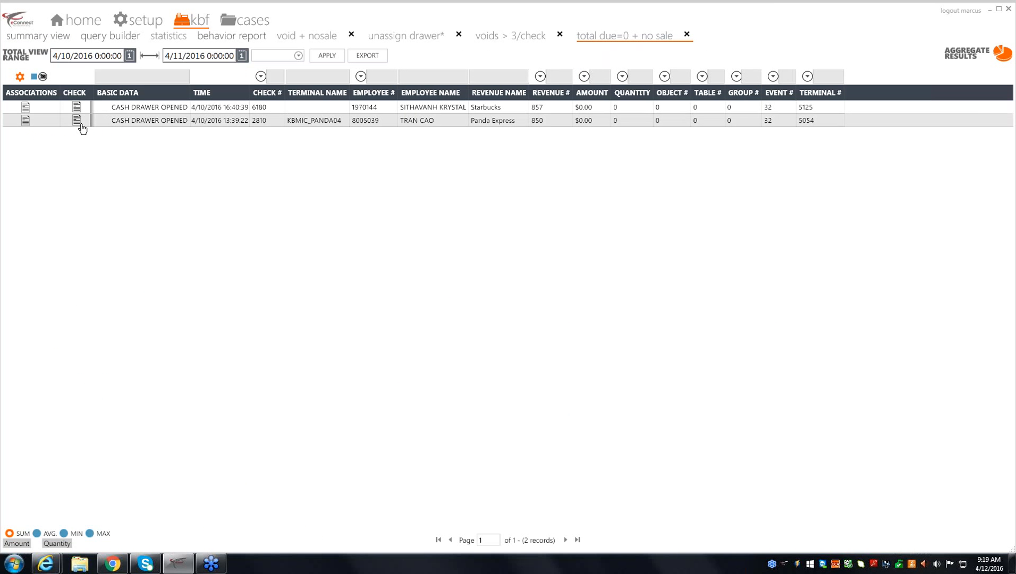
click(78, 121)
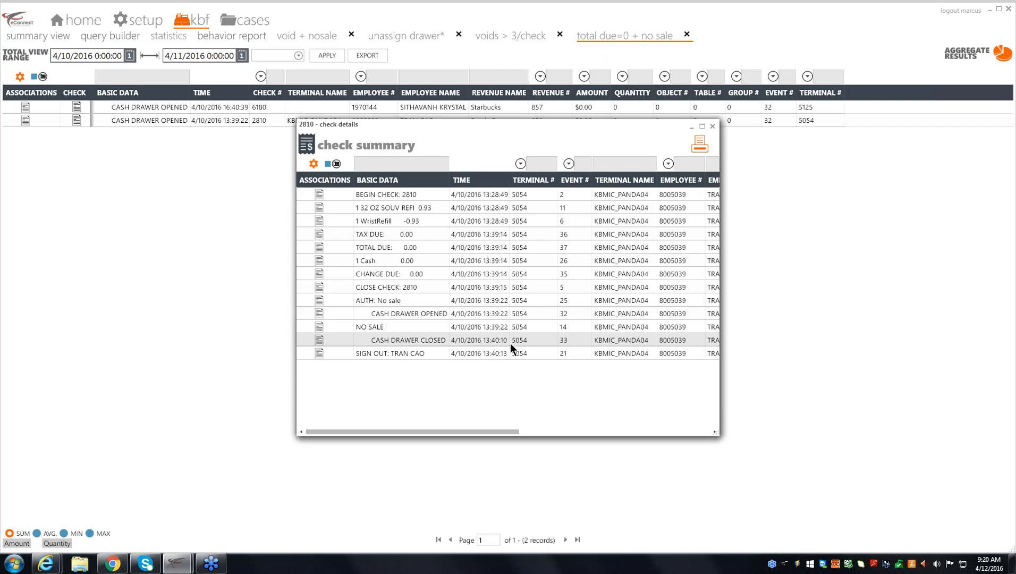
click(713, 126)
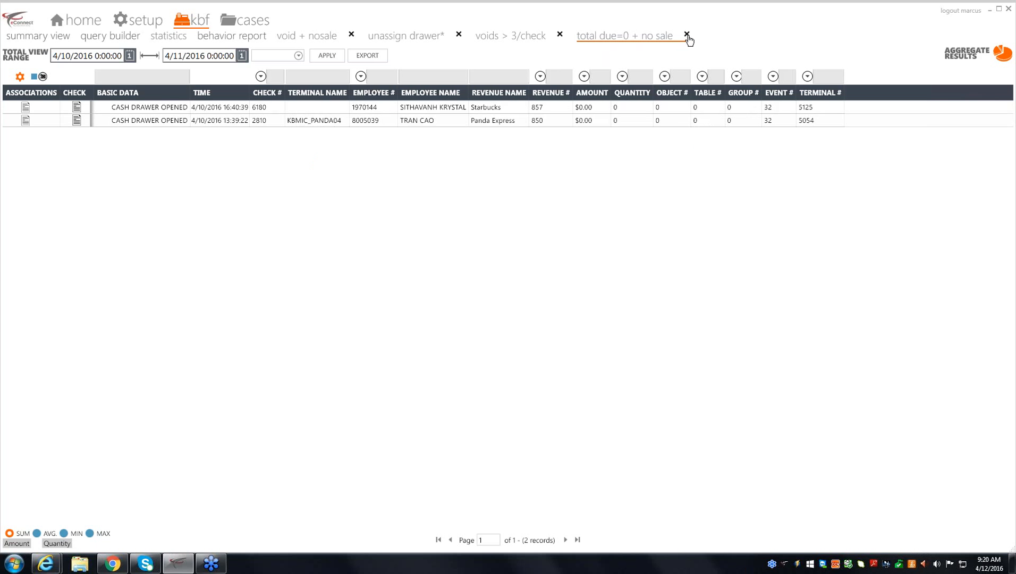
Close the total due=0 + no sale results and clear its chart, and briefly chart total due=0 + pickup loan.
click(687, 34)
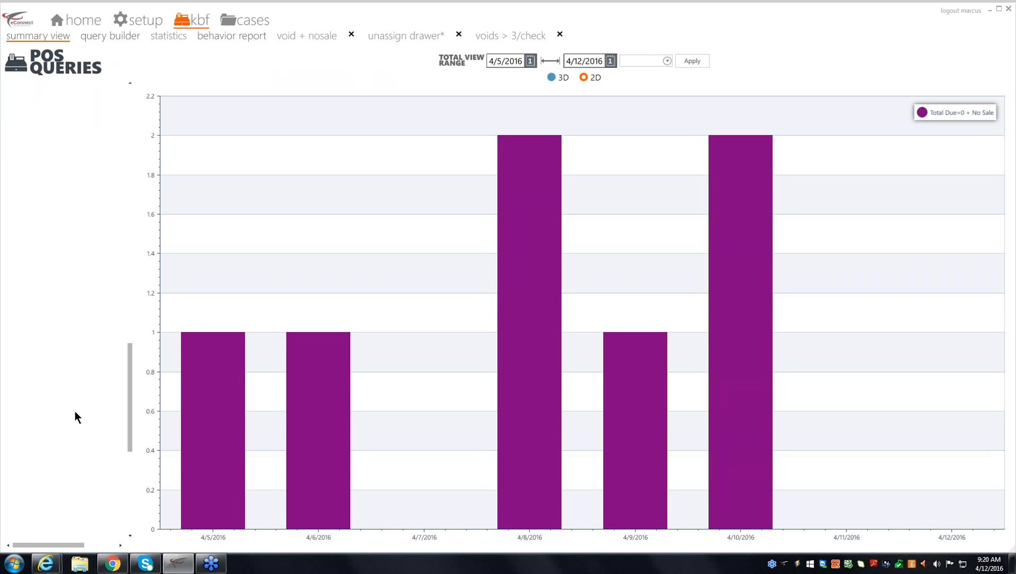
click(15, 356)
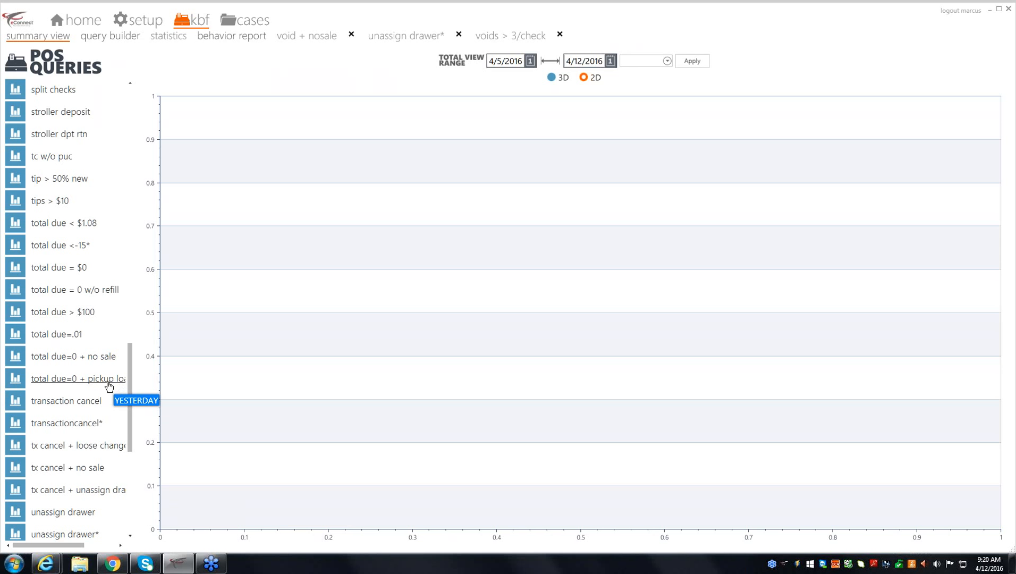
click(17, 384)
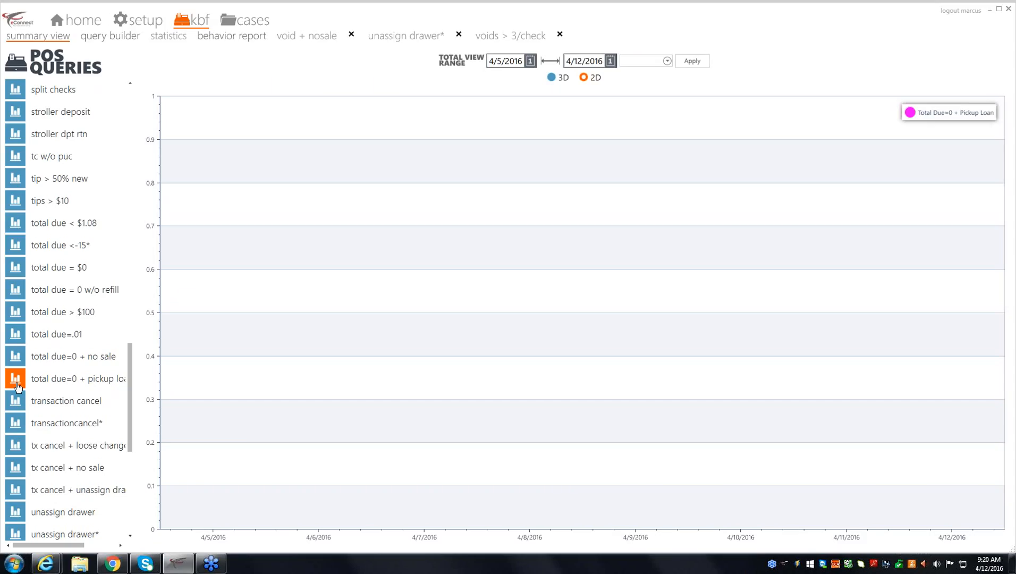
click(17, 384)
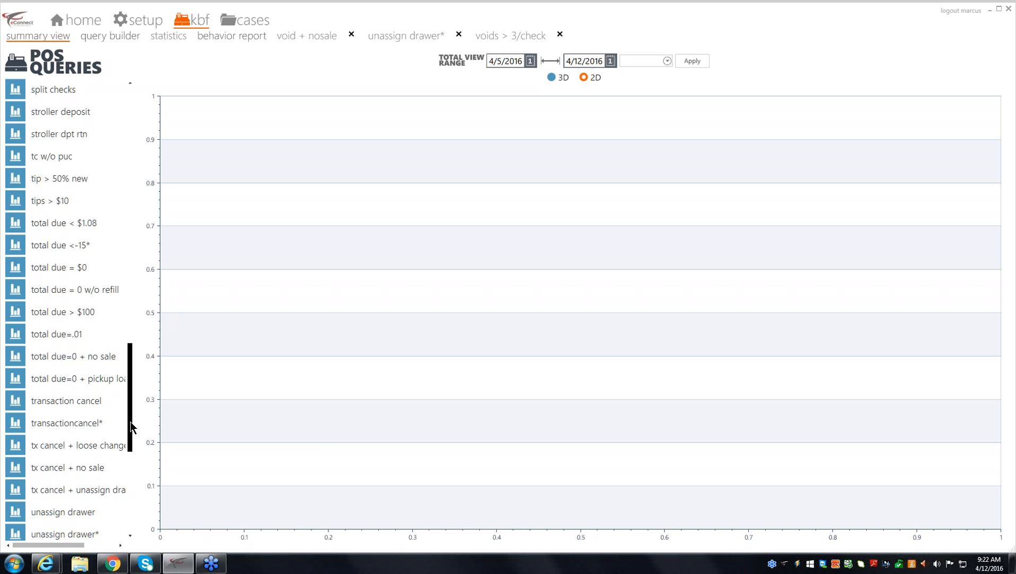
Open the saved query void / error correct and review the check summary of the Cinnabon record.
drag(130, 427, 134, 480)
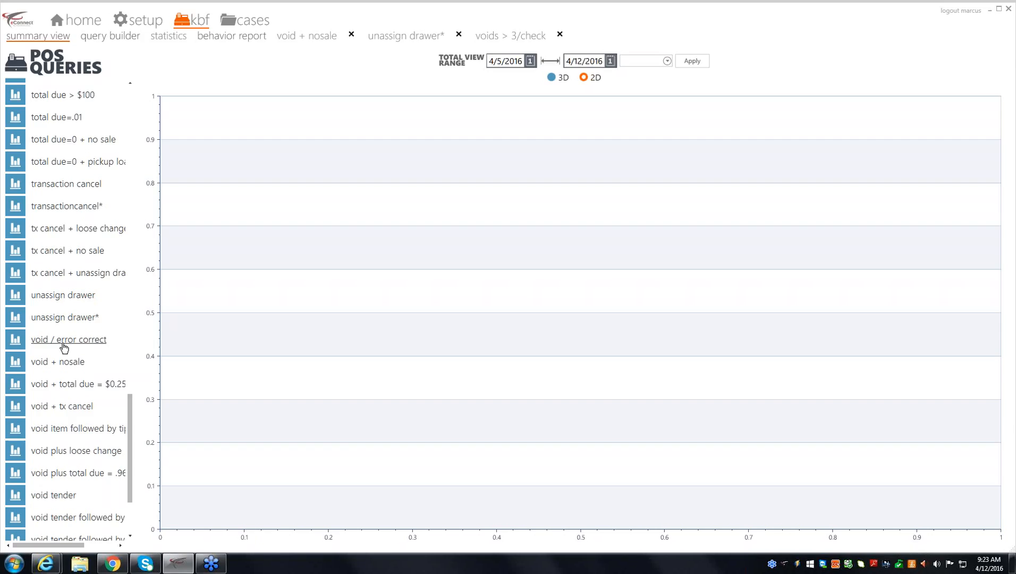
click(63, 344)
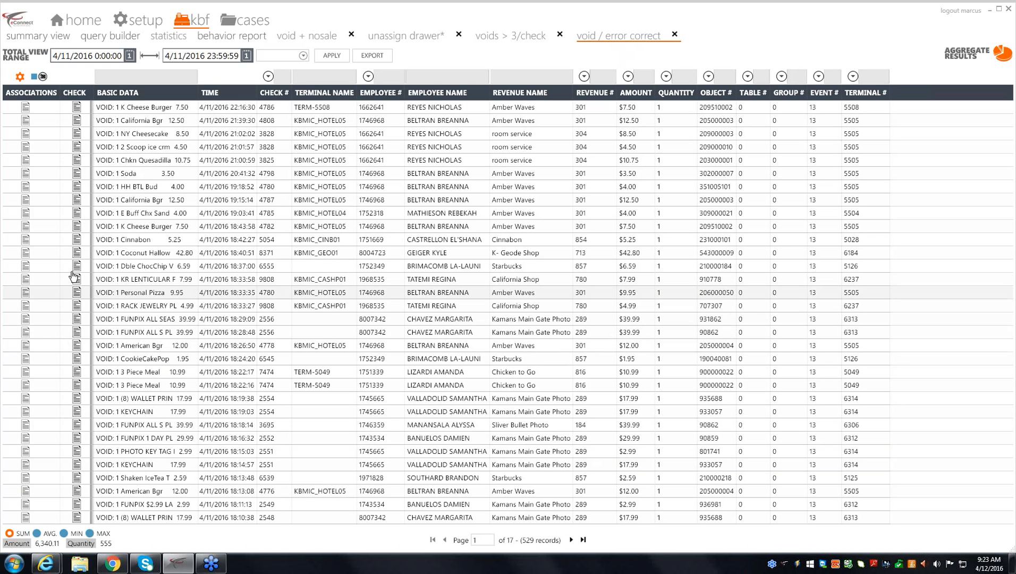
click(78, 240)
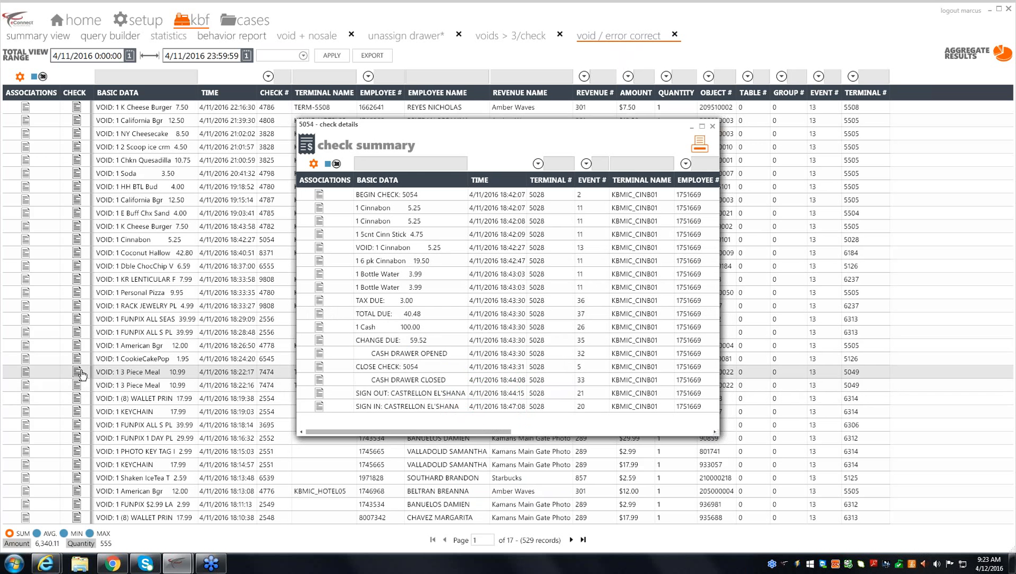
Review the check summaries of the 4/11/2016 18:19:38 wallet print void, the neighbouring keychain void and the Starbucks Shaken IceTea void.
click(81, 399)
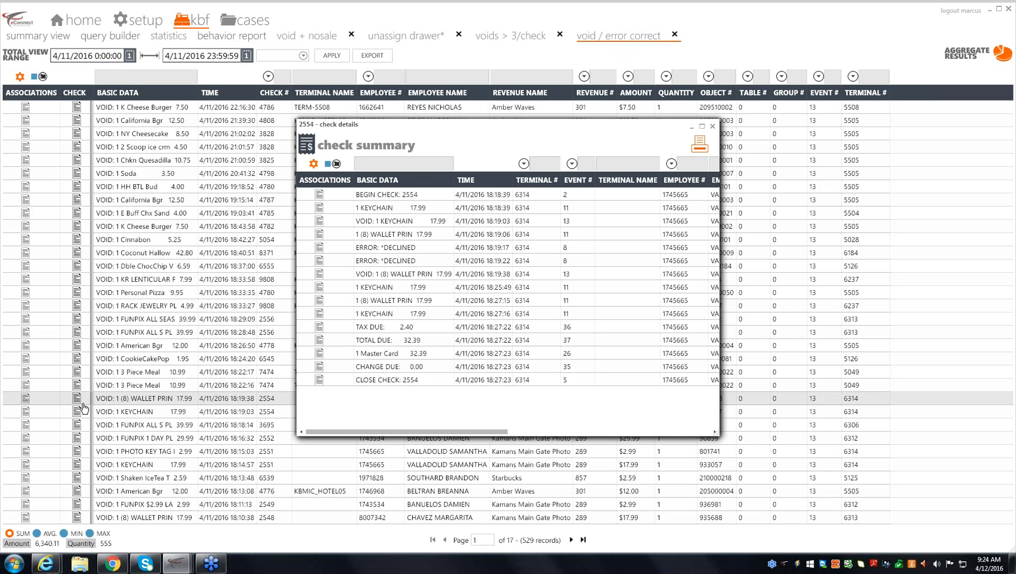
click(82, 415)
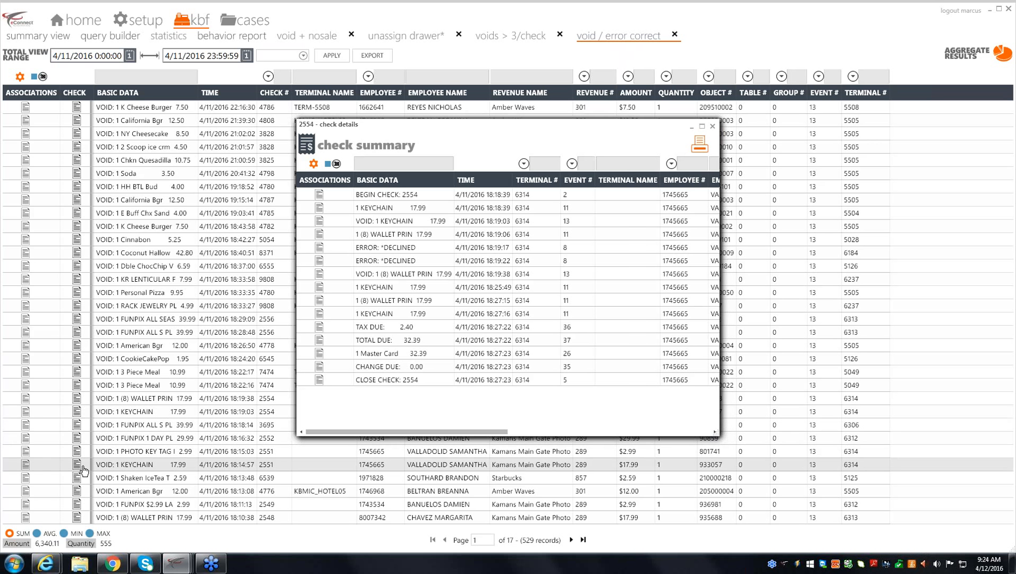
click(86, 483)
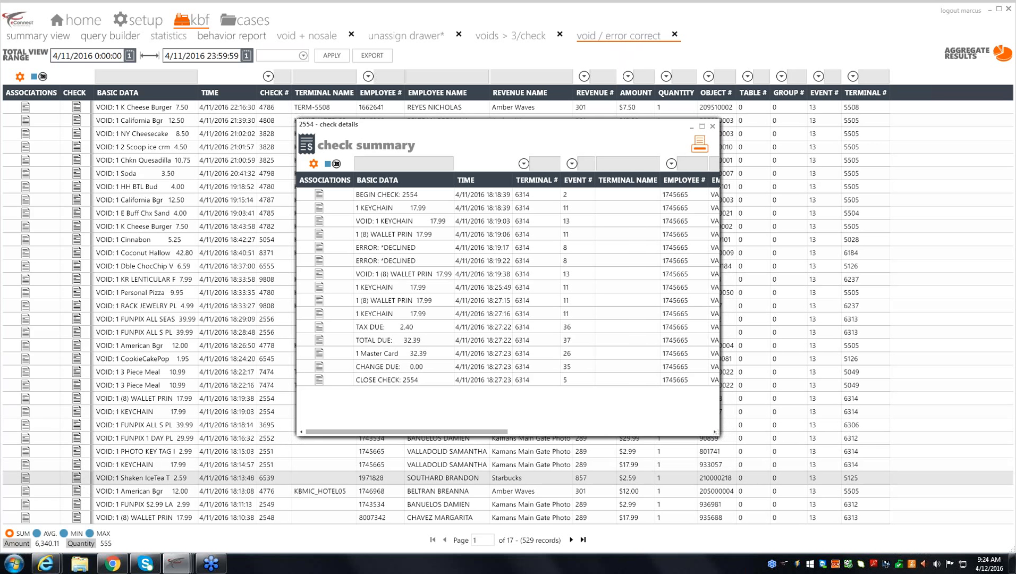
click(79, 482)
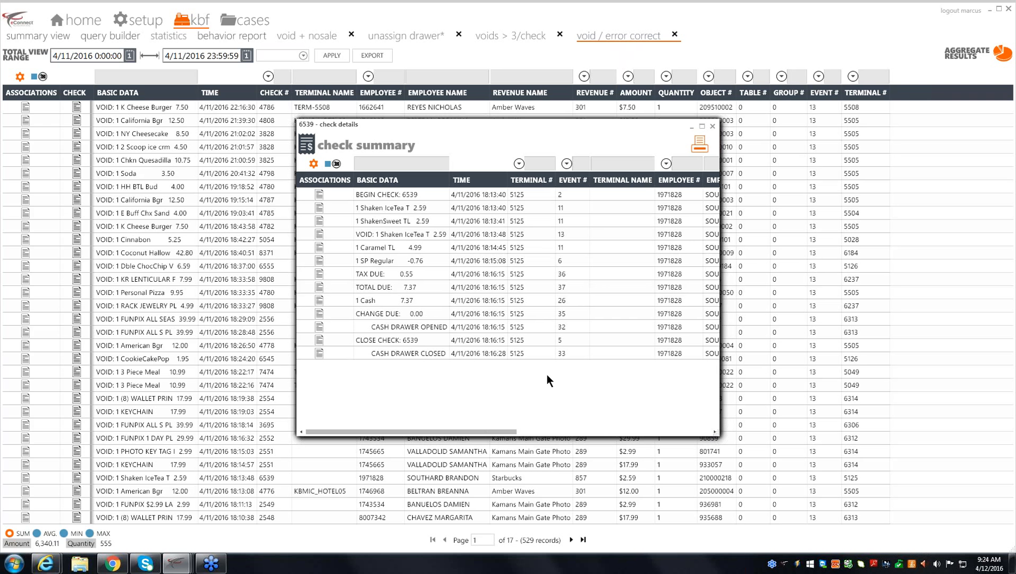
Close all open check summary windows and the void / error correct results.
click(713, 126)
click(713, 127)
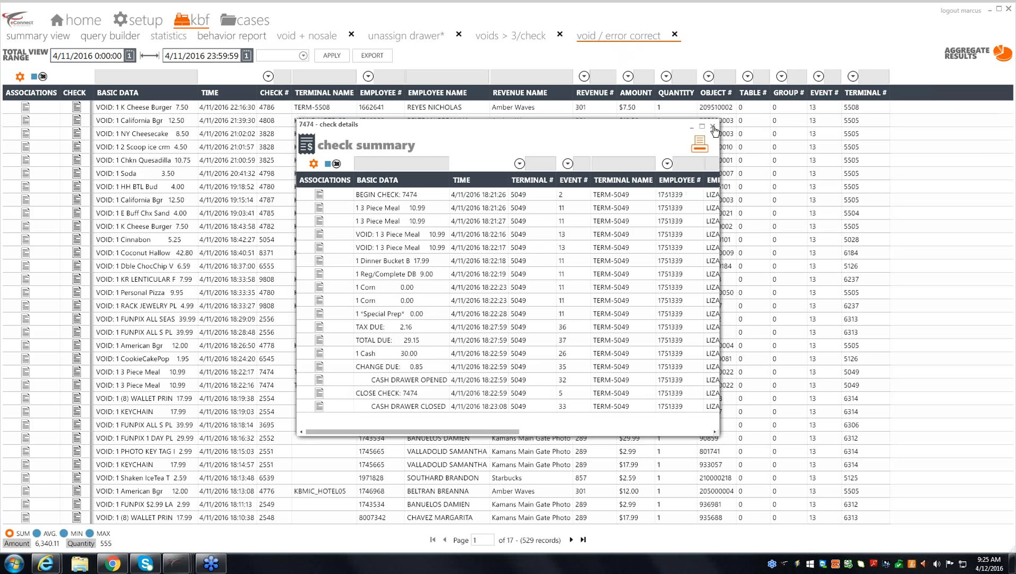
click(714, 126)
click(713, 126)
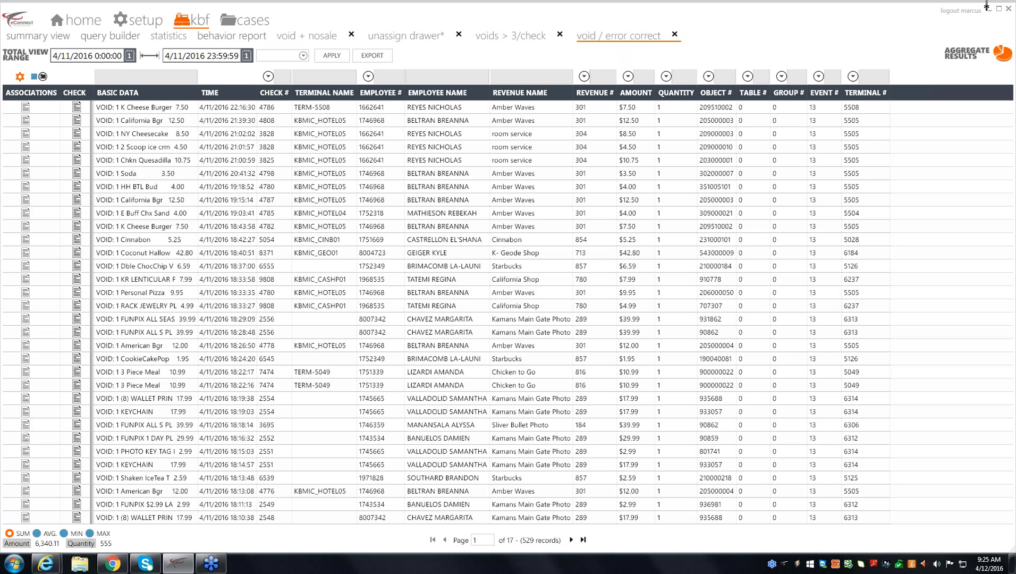
click(675, 34)
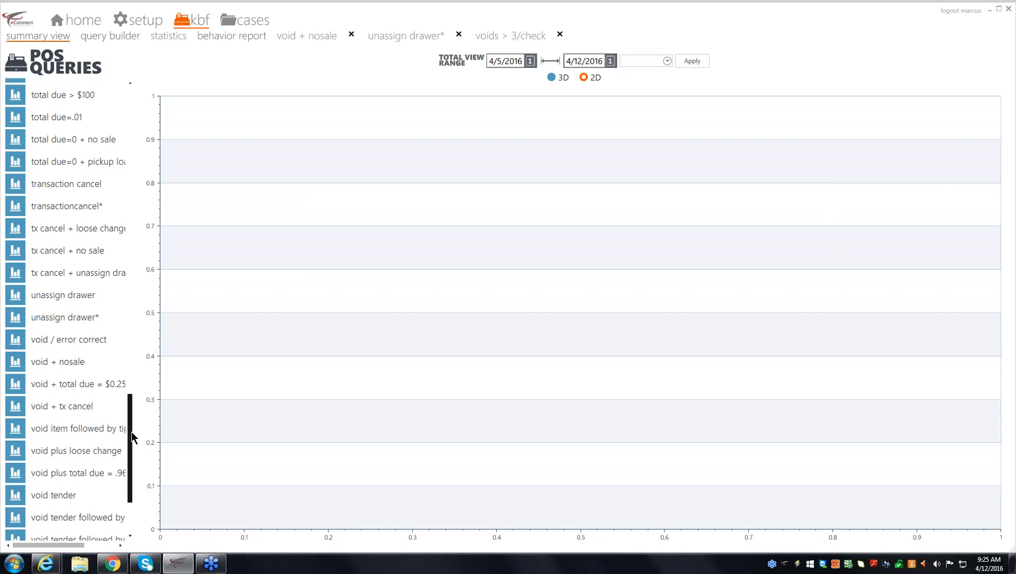
Open the saved query unassign drawer*, review the check summary of the first Amber Waves record through its pickup loan events, and close it.
drag(130, 432, 131, 473)
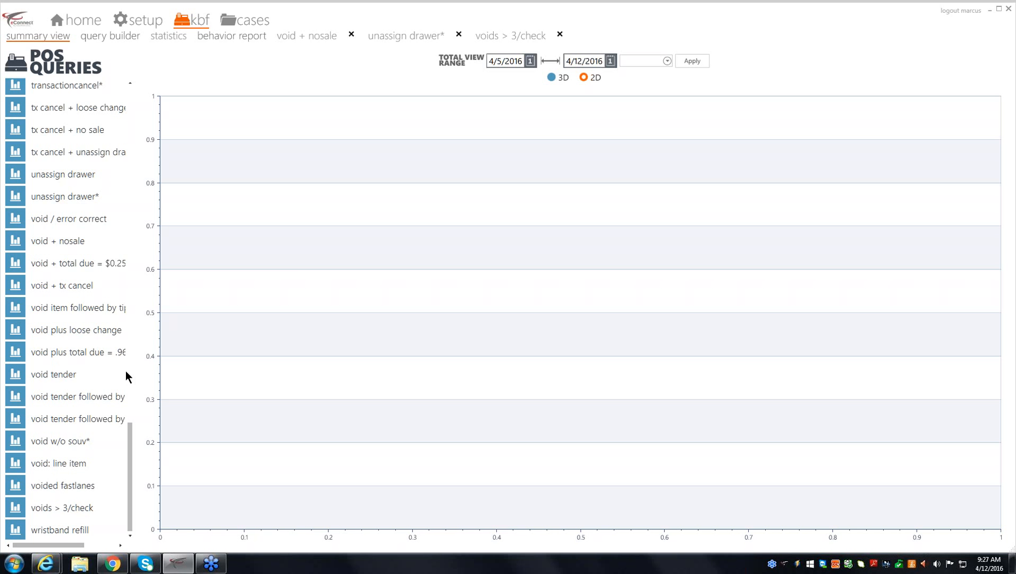
scroll(127, 363, up, 3)
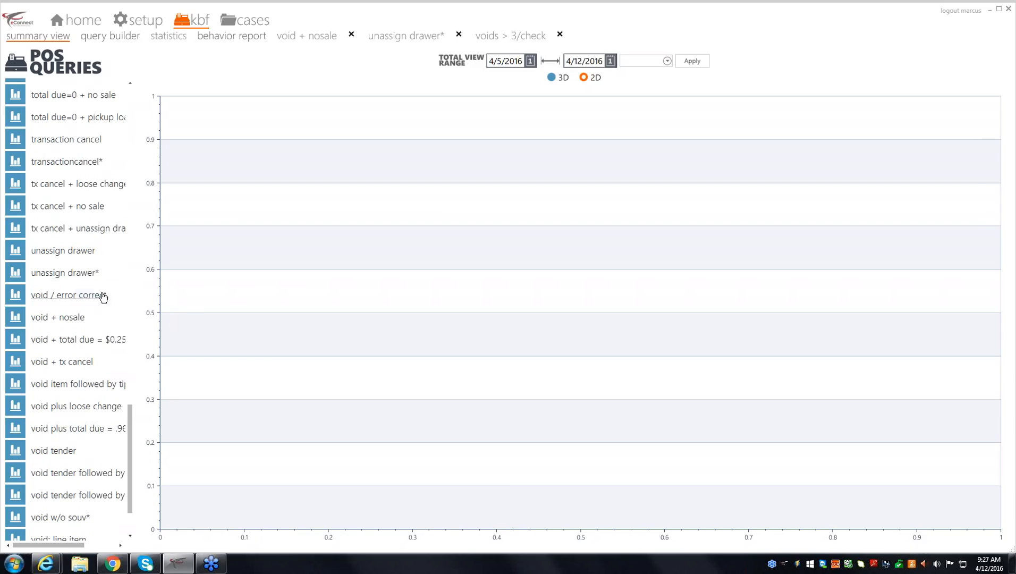
click(64, 273)
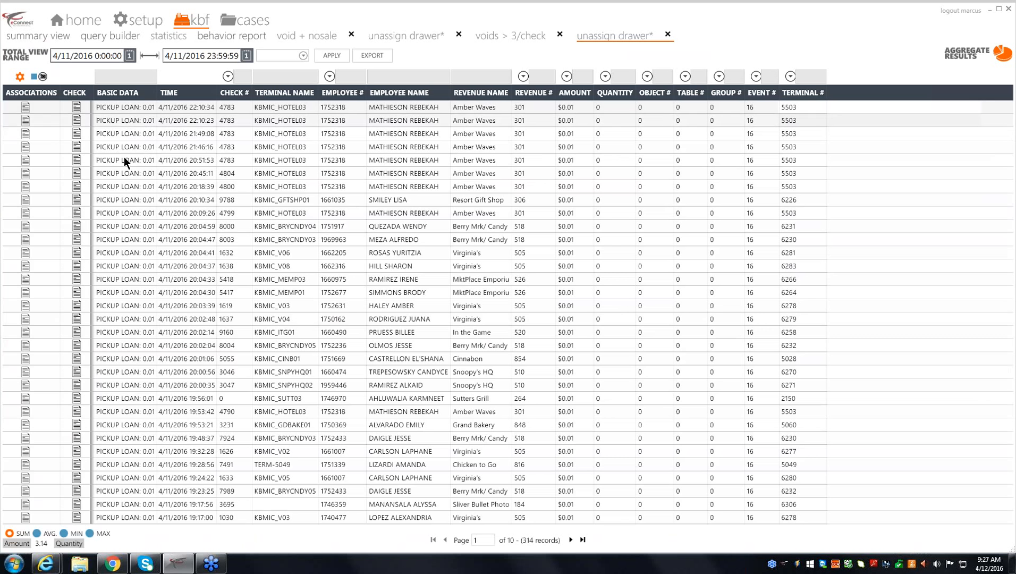
click(76, 107)
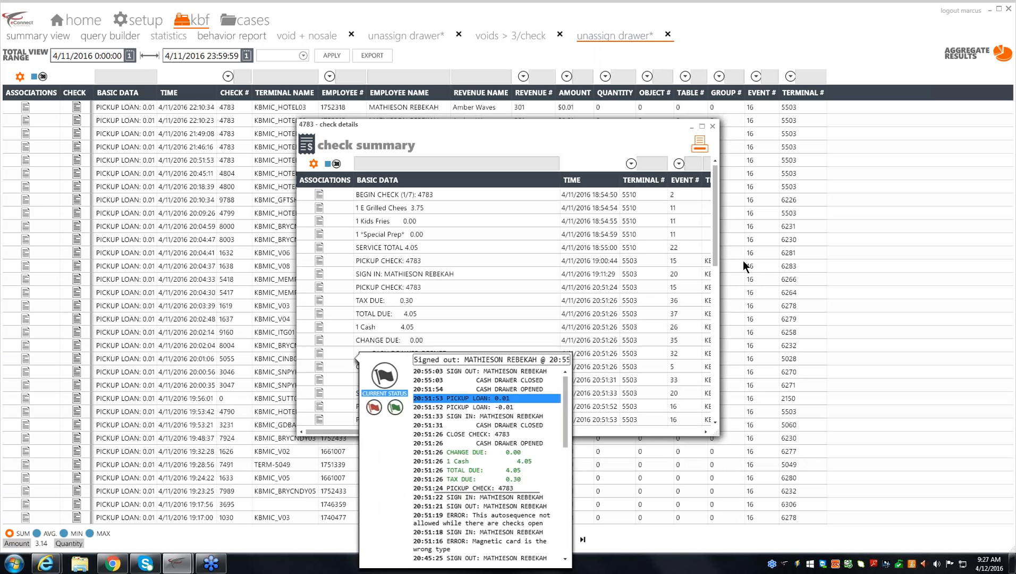
drag(715, 263, 715, 277)
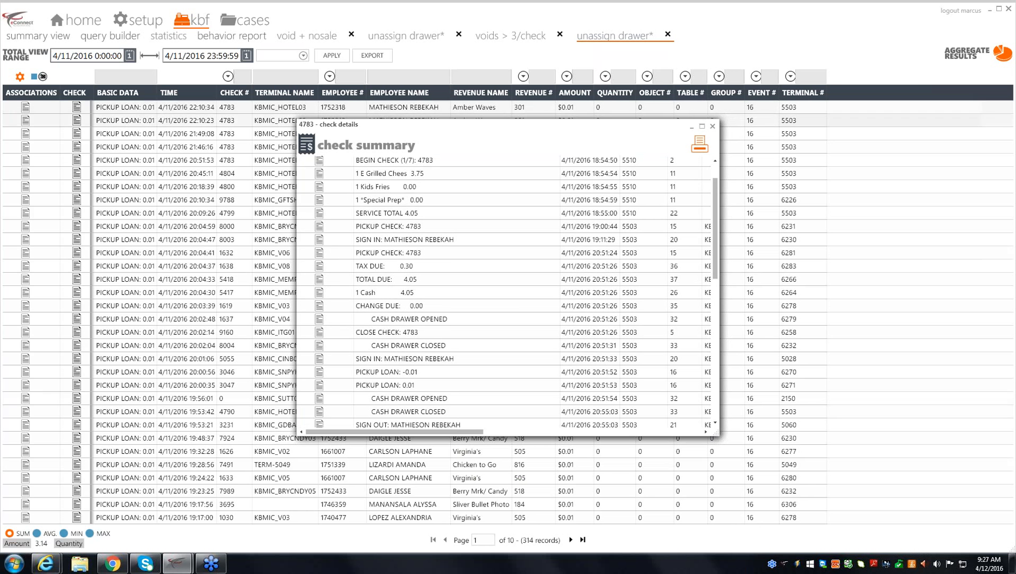
click(713, 127)
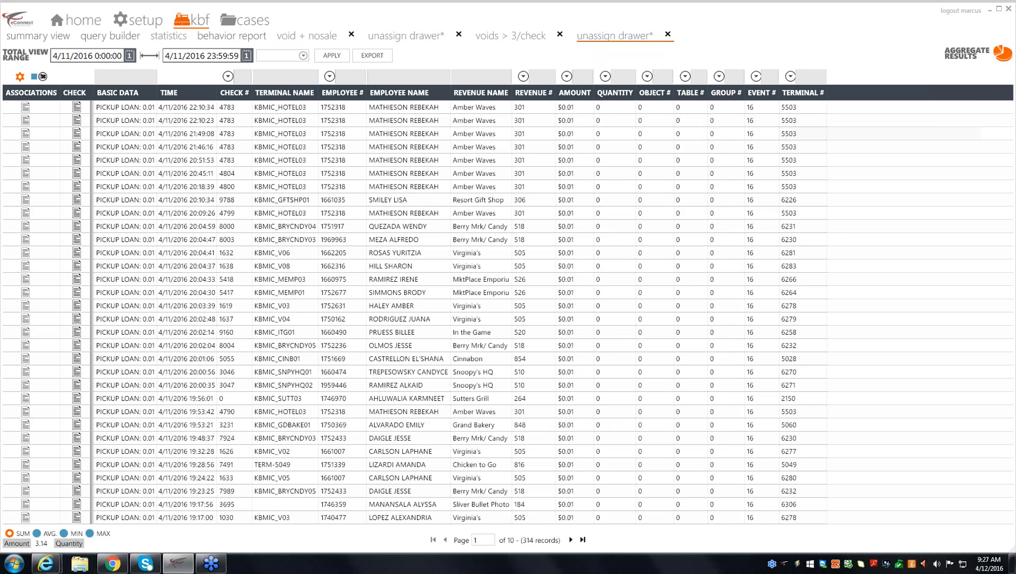
Go to page 4 of the earlier unassign drawer* results and try to view the check summary of the last Mystery Lodge record.
click(382, 36)
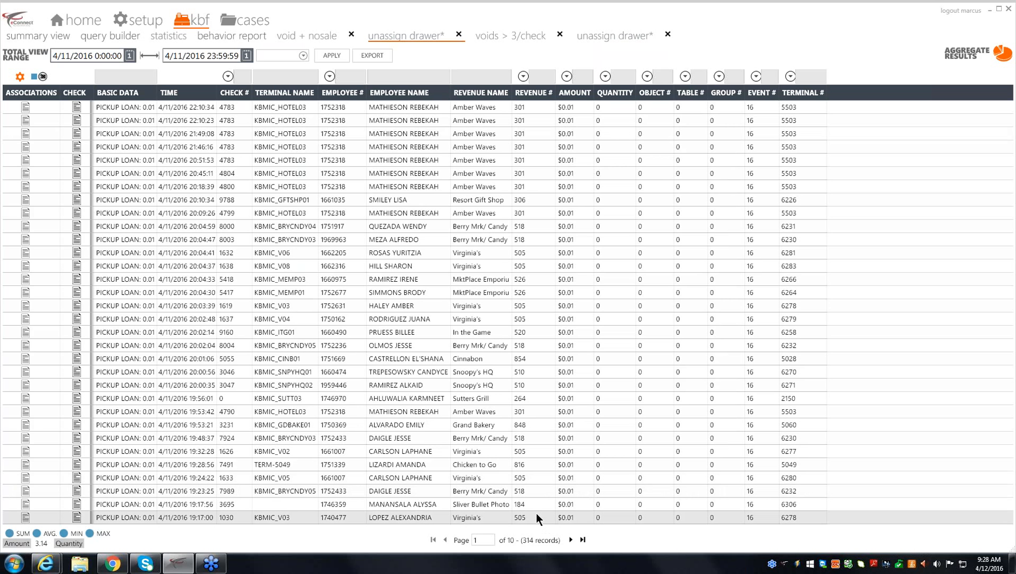
click(570, 540)
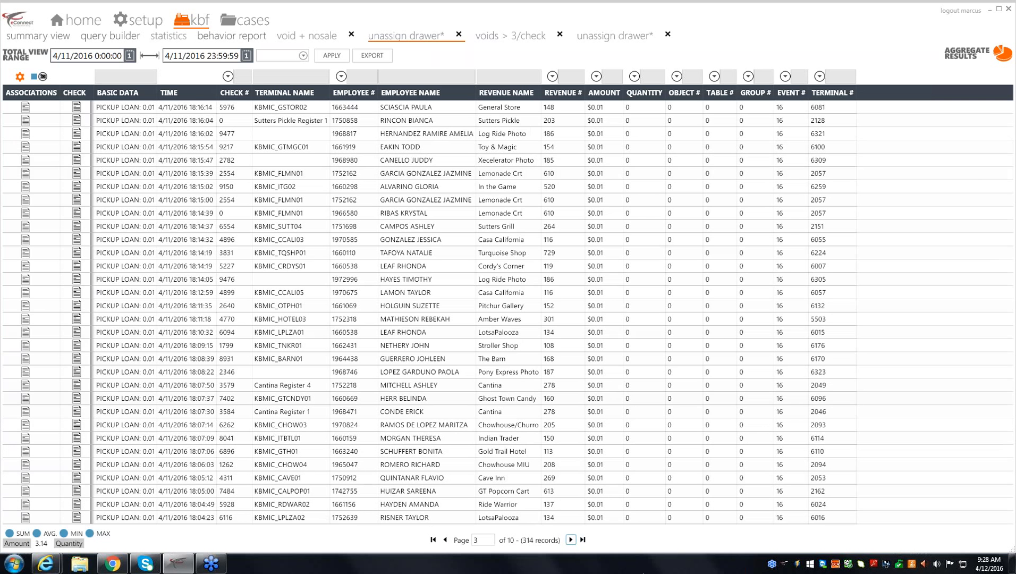
click(571, 540)
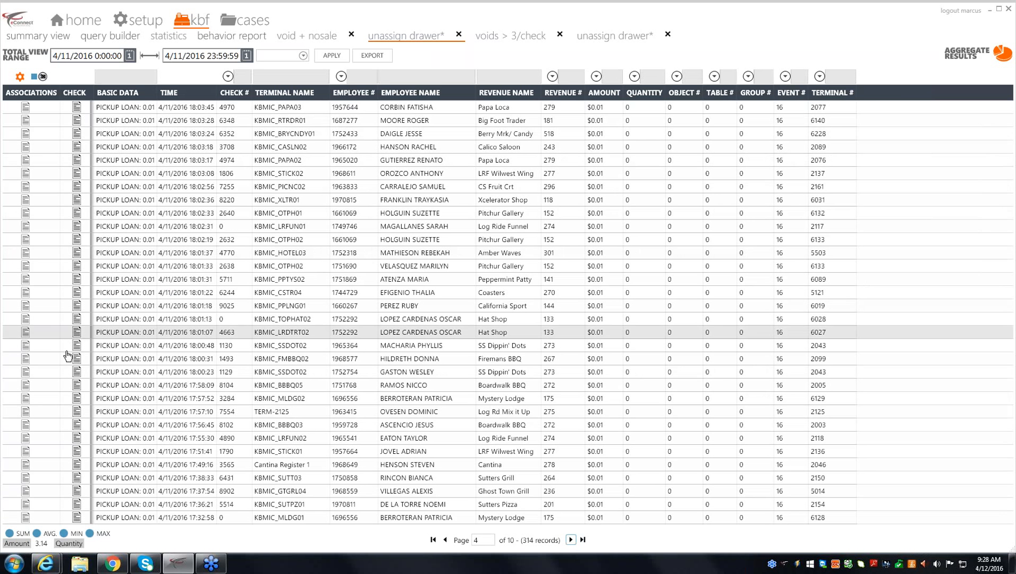
click(77, 518)
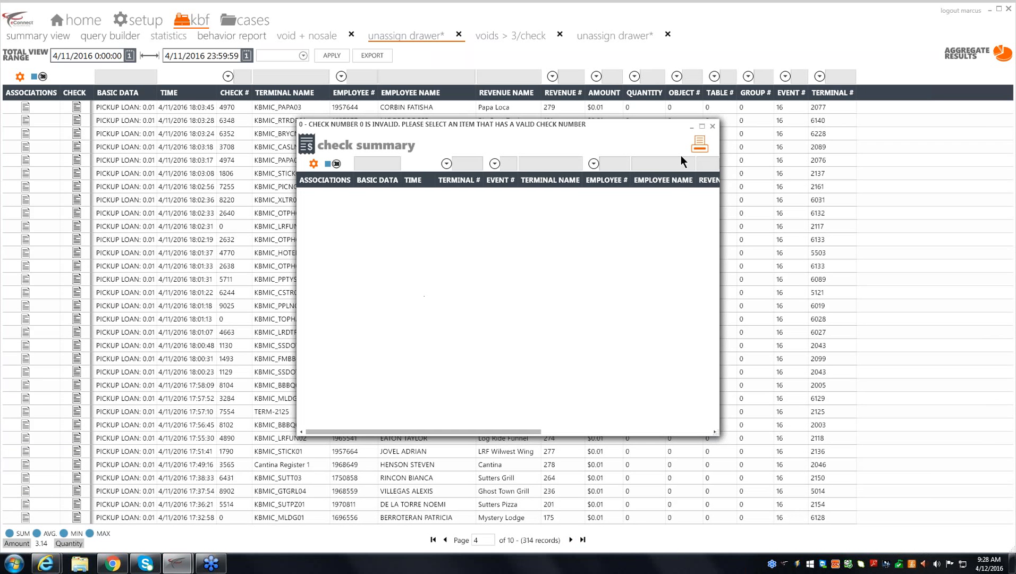
click(713, 126)
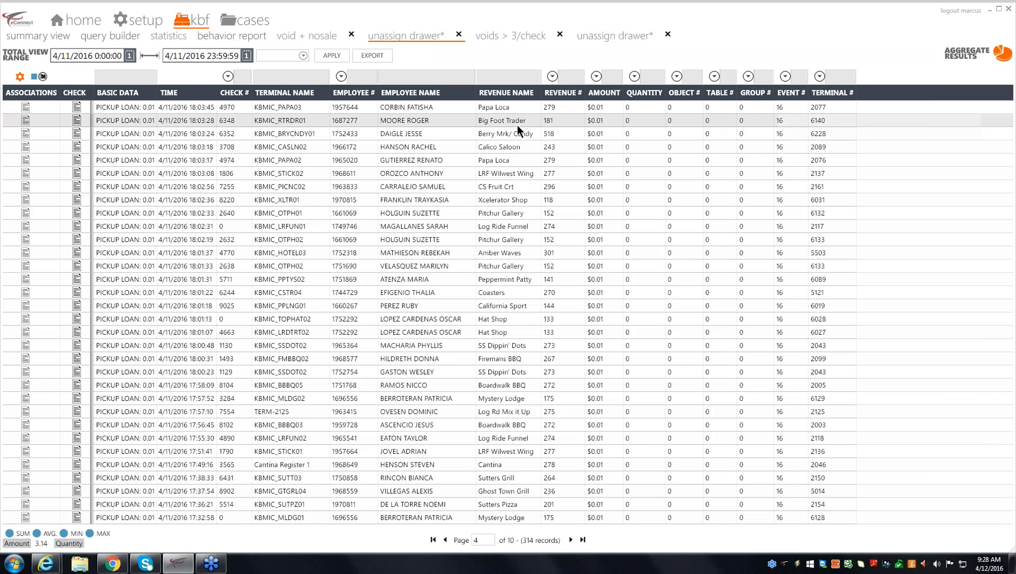
Review the check summary of the Papa Loca pickup loan record from 18:03:45, including its void and authorization lines, and close it.
click(76, 109)
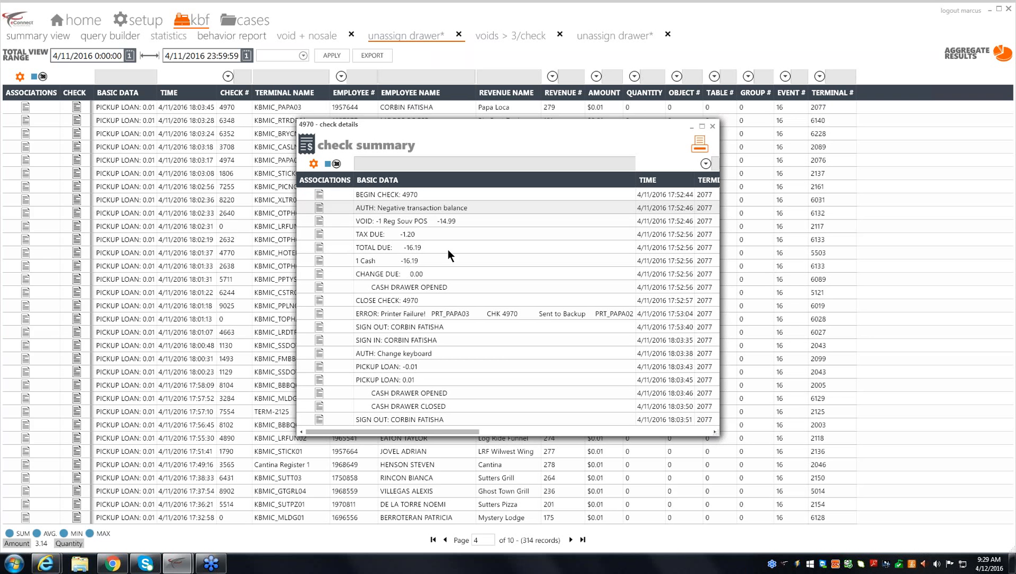
mouse_move(320, 353)
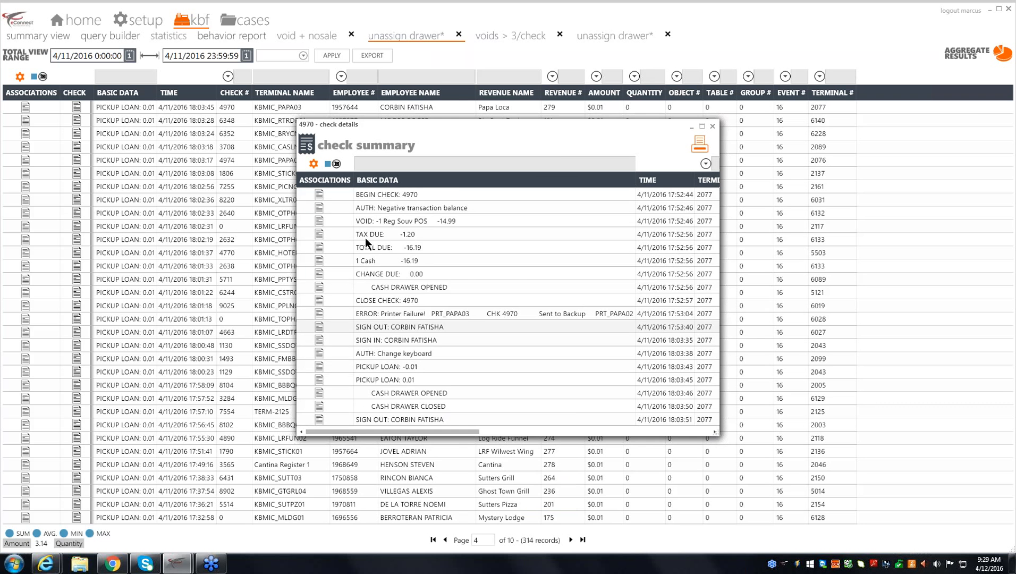
click(354, 211)
click(667, 184)
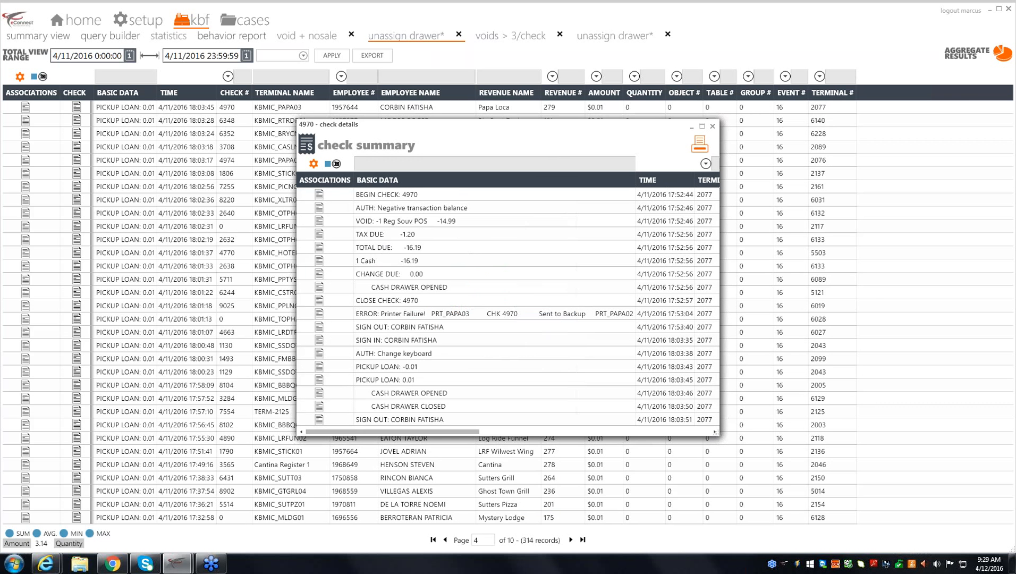
click(714, 127)
Review the check summaries of the Coasters record and the Xcelerator Shop record, closing each one.
click(77, 293)
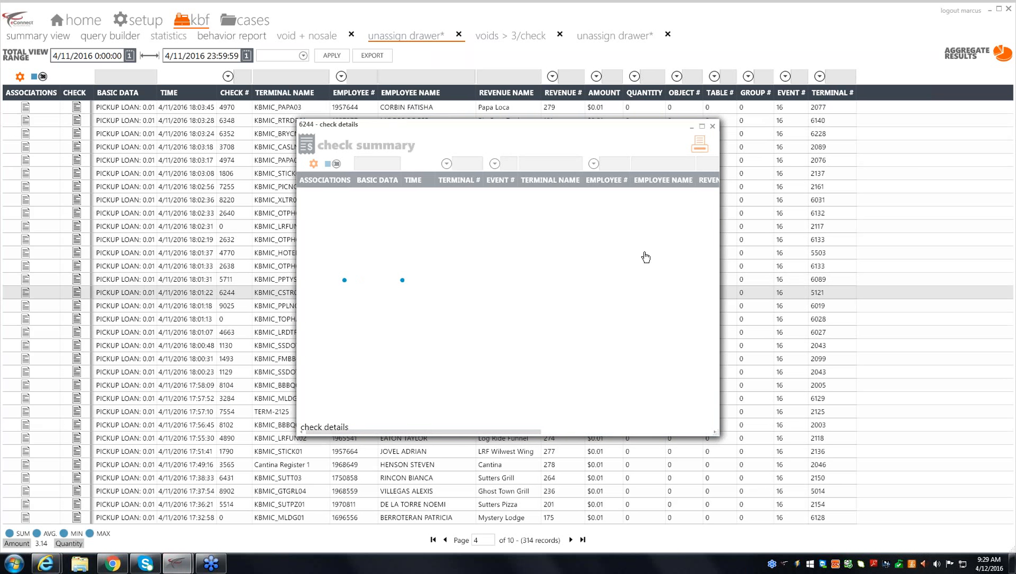
mouse_move(714, 240)
mouse_down()
mouse_move(714, 250)
mouse_move(716, 226)
mouse_up()
click(712, 126)
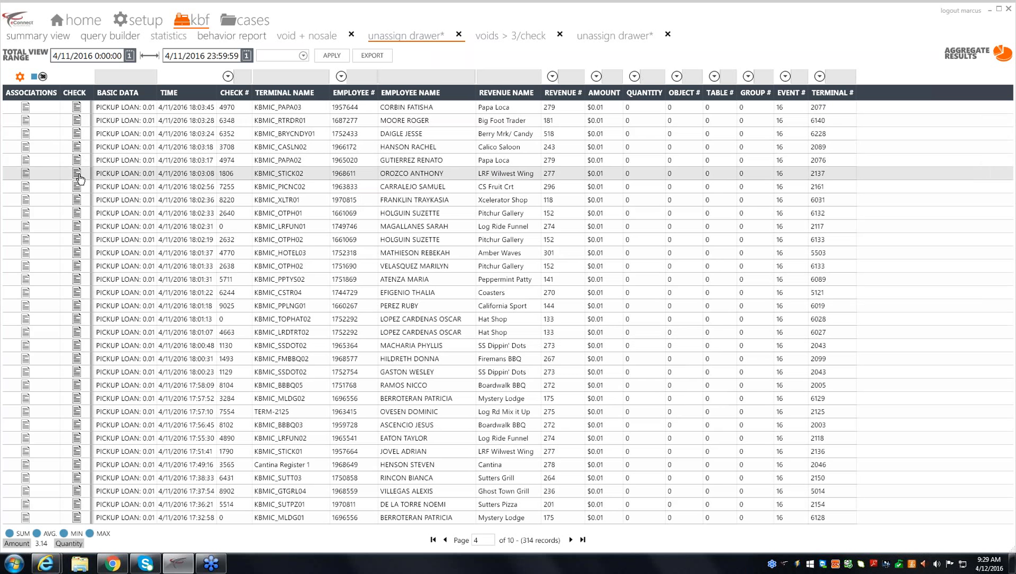
click(78, 198)
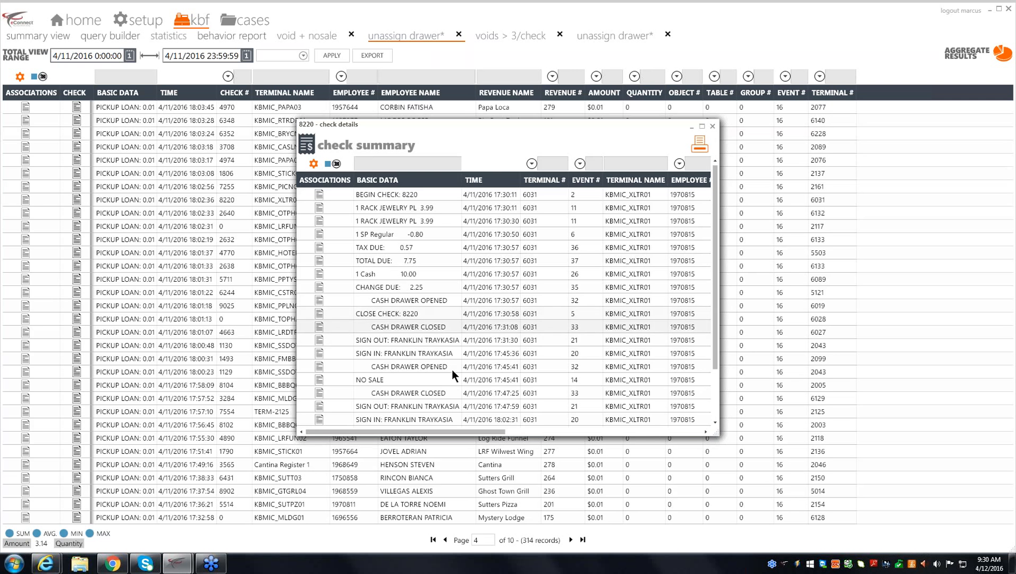
drag(716, 280, 716, 335)
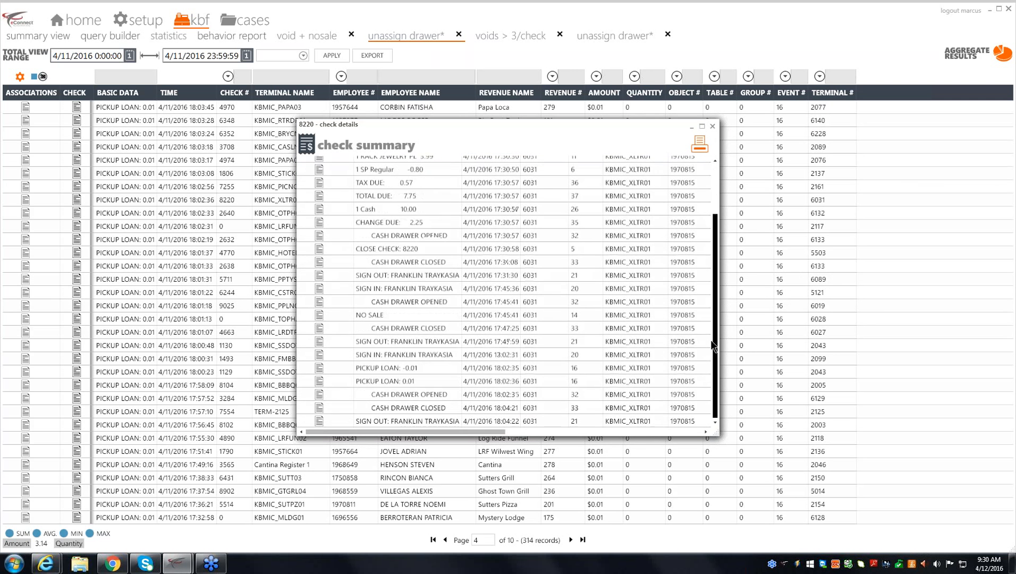
click(713, 126)
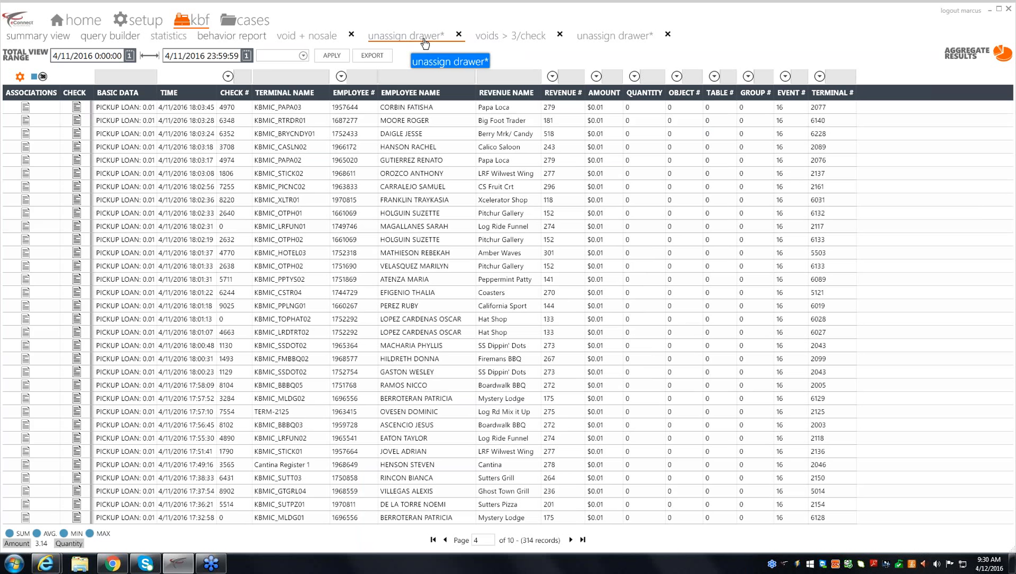
Aggregate the unassign drawer* results by employee for the Last 7 Days, and close the pie chart and that results page.
click(300, 59)
click(297, 109)
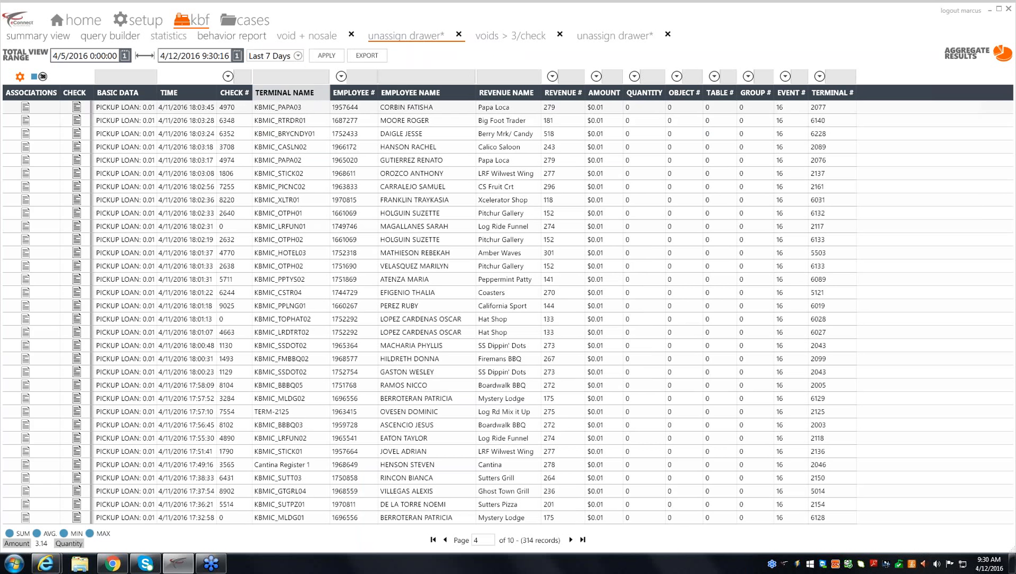
click(324, 58)
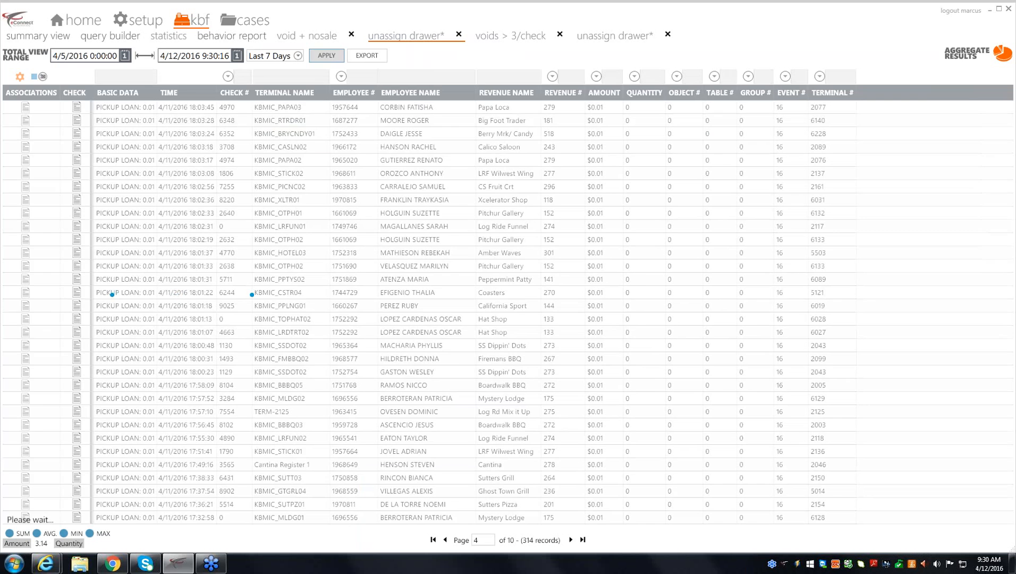
click(974, 53)
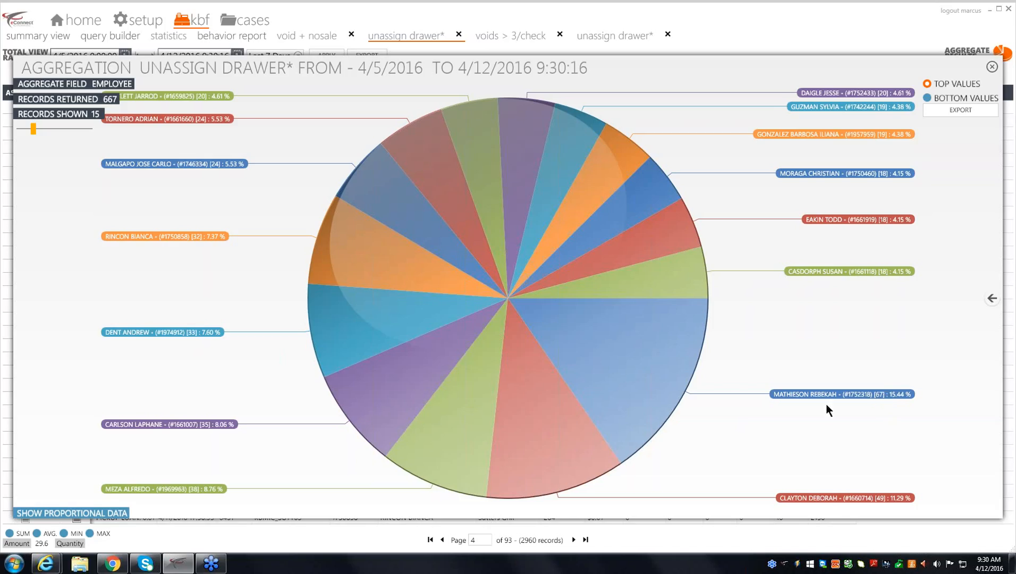
click(993, 68)
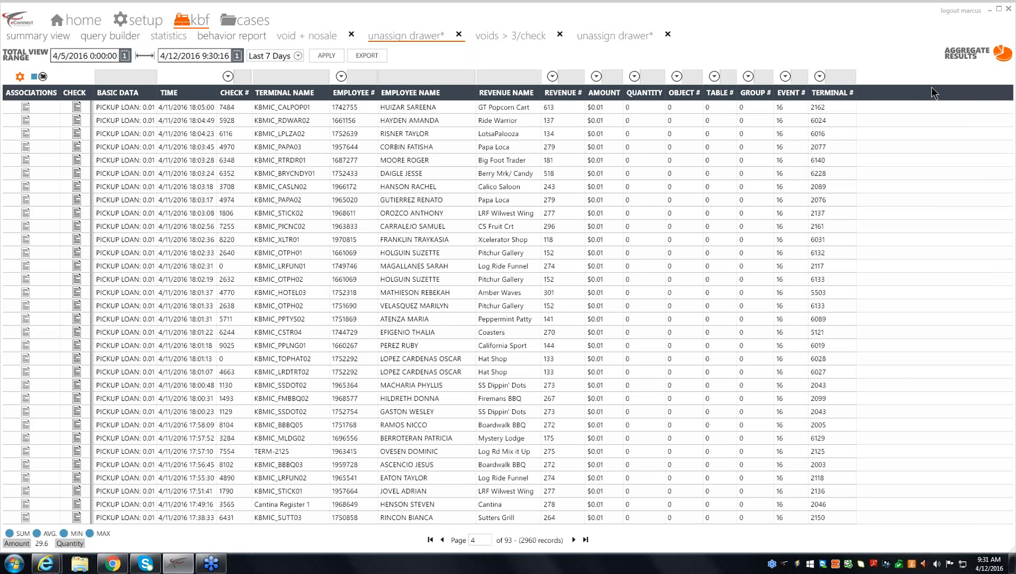
click(459, 35)
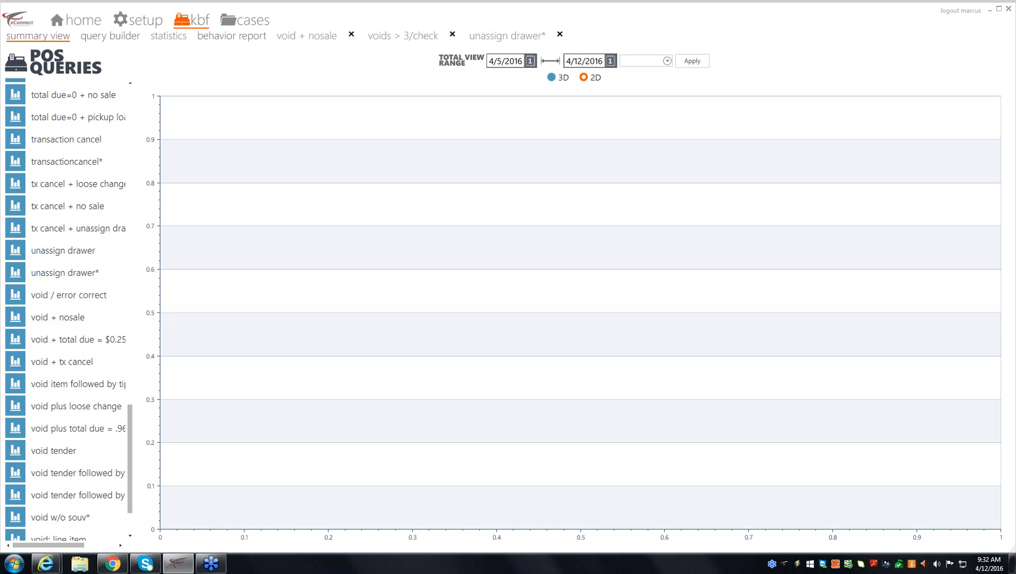
Open the saved query void + nosale, and in its earlier Last 7 Days results review the flagged Log Ride Photo record's check summary in a widened window.
click(56, 320)
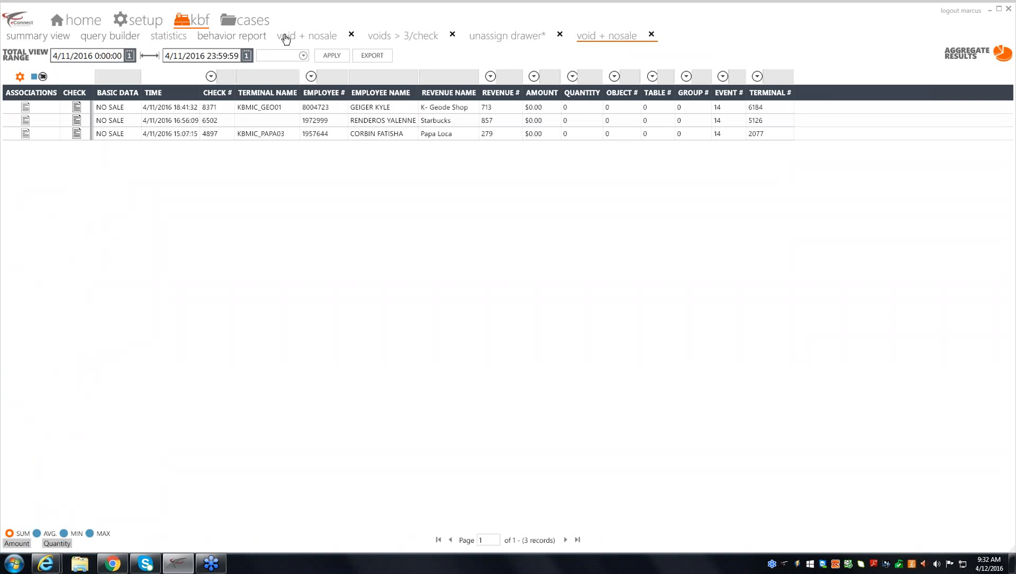
click(300, 37)
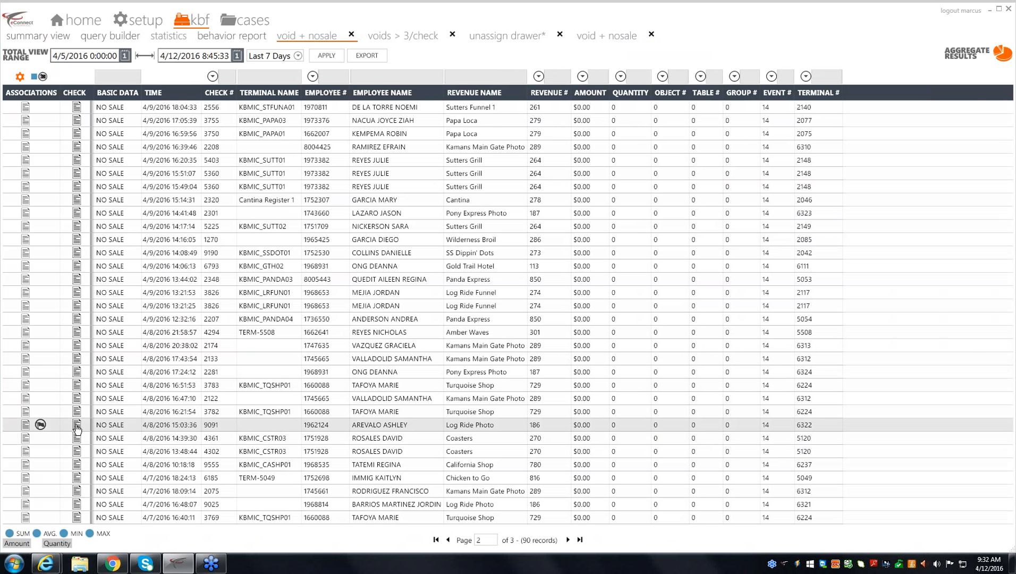
click(77, 426)
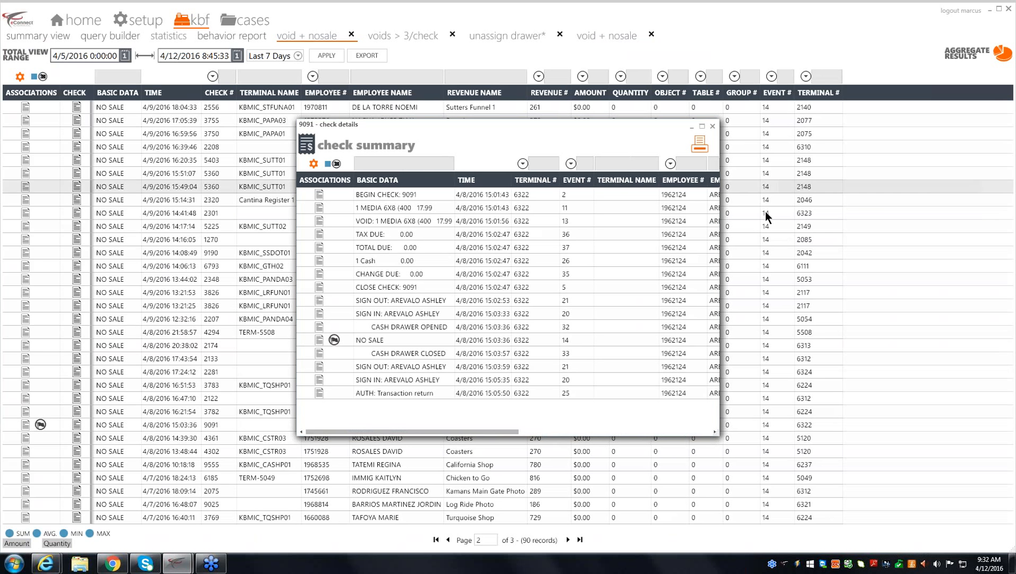
drag(720, 199, 843, 200)
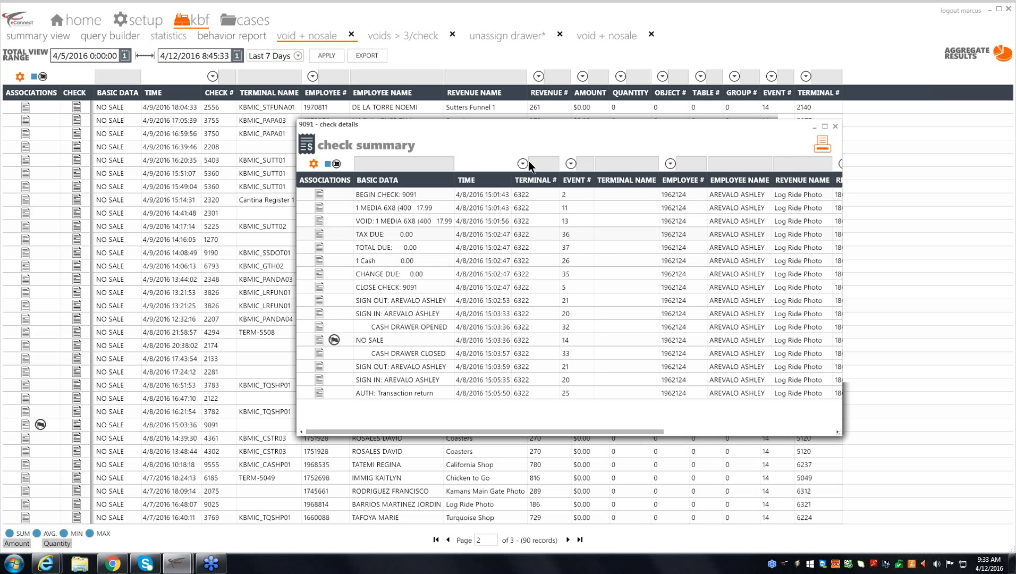
Close the open check summary, then review and close those of the Log Ride Photo 16:48:07, Log Ride Funnel 13:21:25 and Kamans Main Gate Photo 20:38:02 records.
click(836, 127)
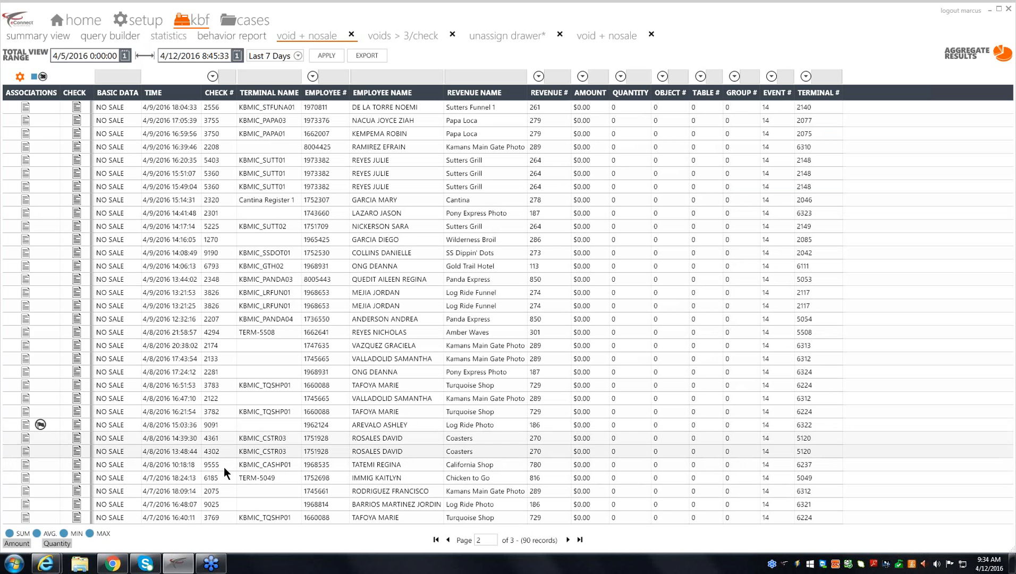
click(75, 504)
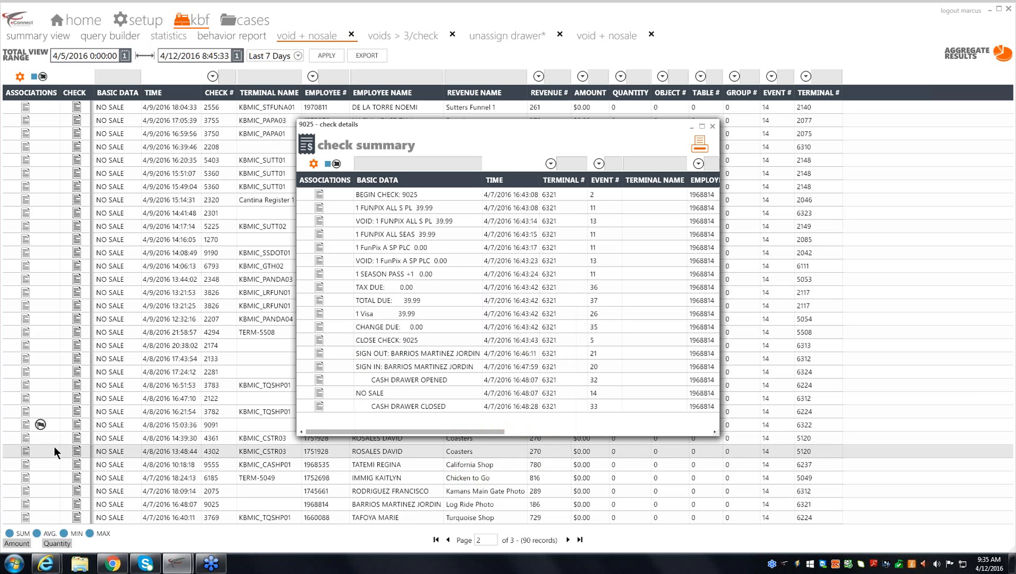
click(77, 307)
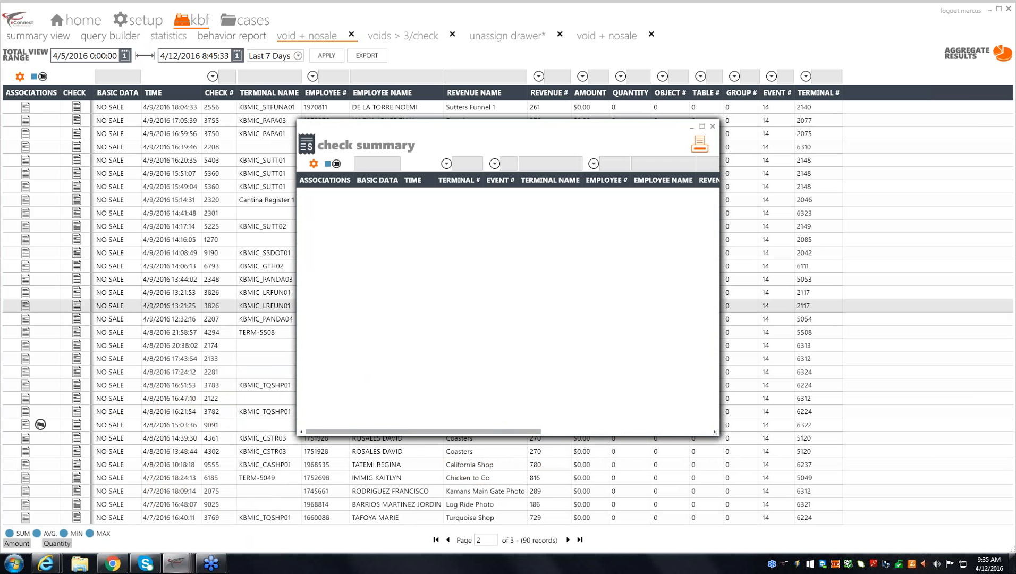
click(76, 347)
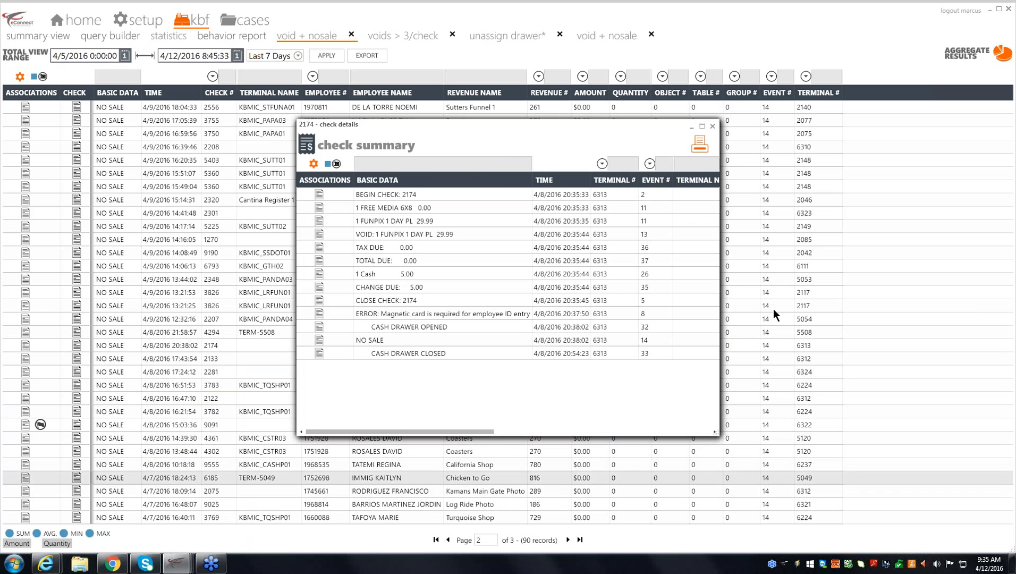
click(713, 127)
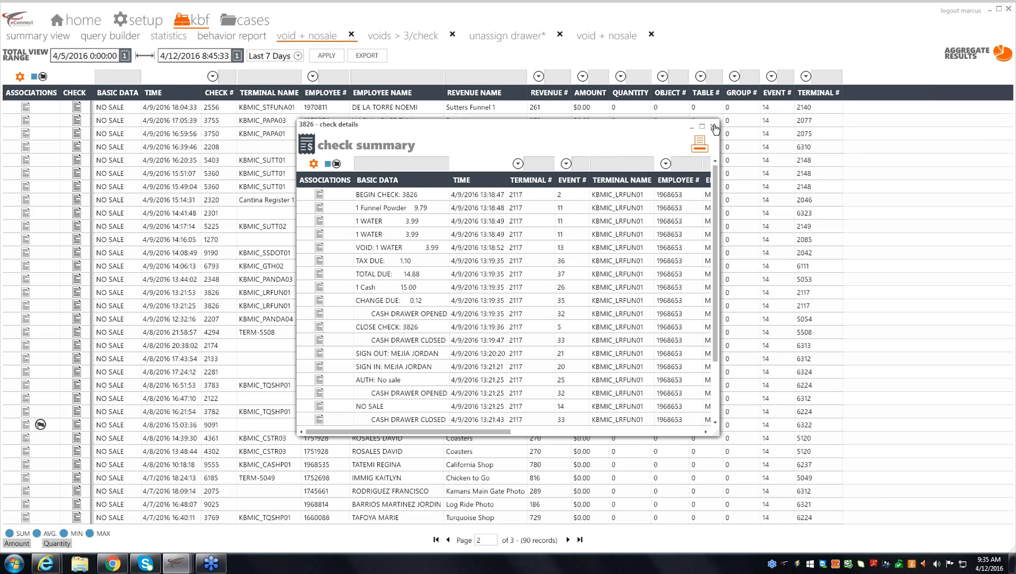
click(713, 126)
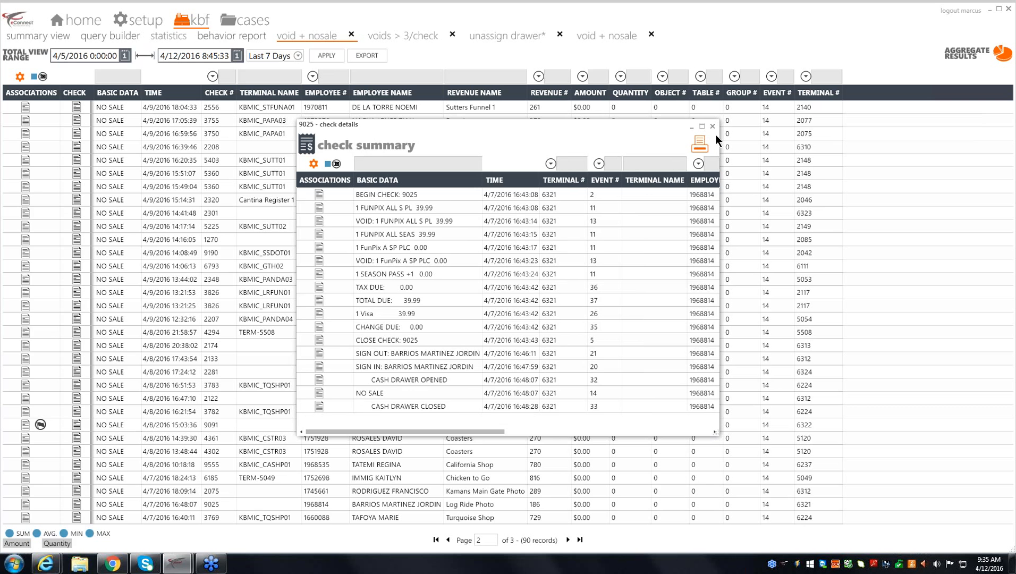
click(713, 127)
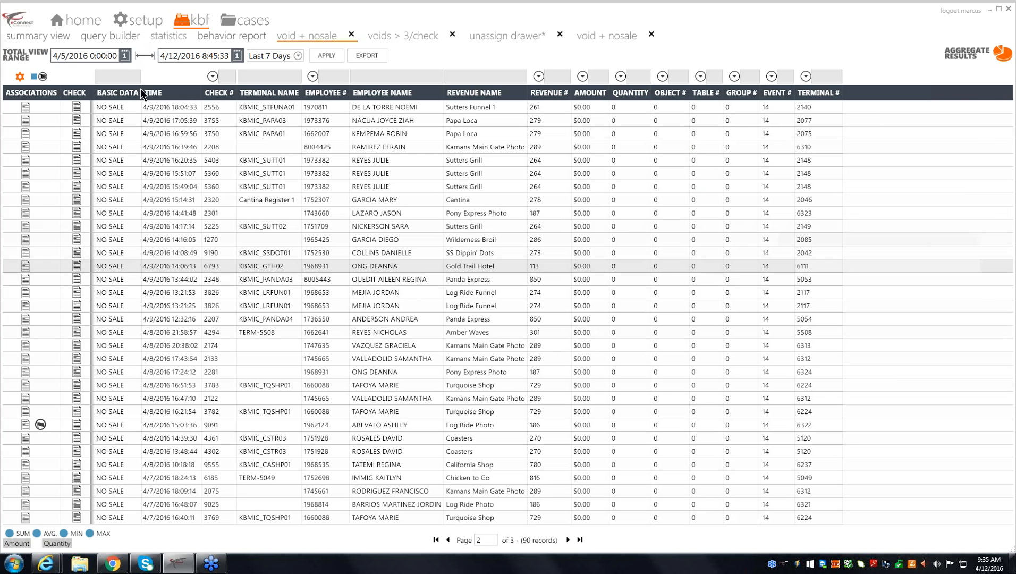
Open the saved query void + tx cancel, review the Sutters Pickle 18:10:04 record's check summary in a widened window, and close it.
click(38, 36)
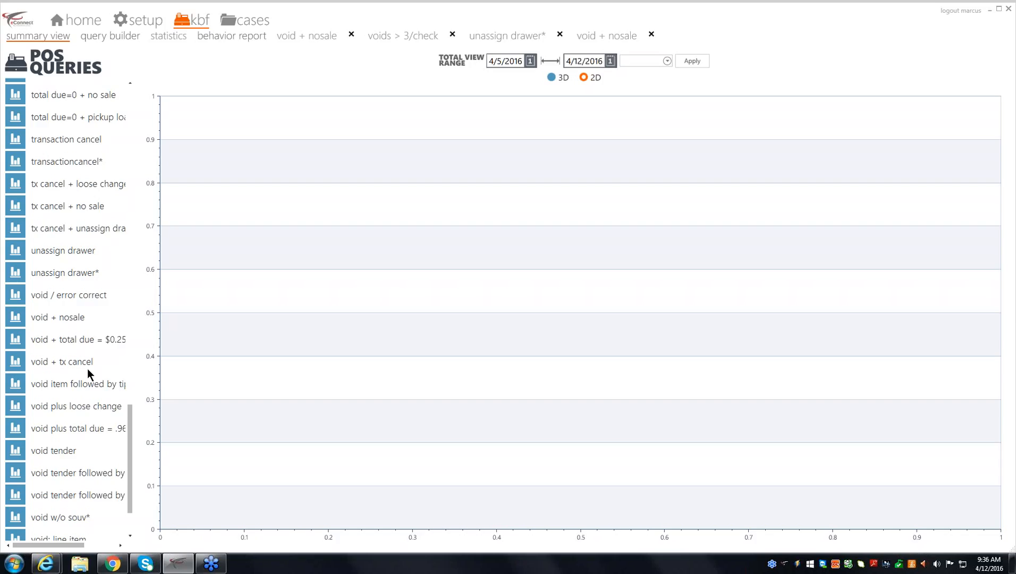
click(87, 367)
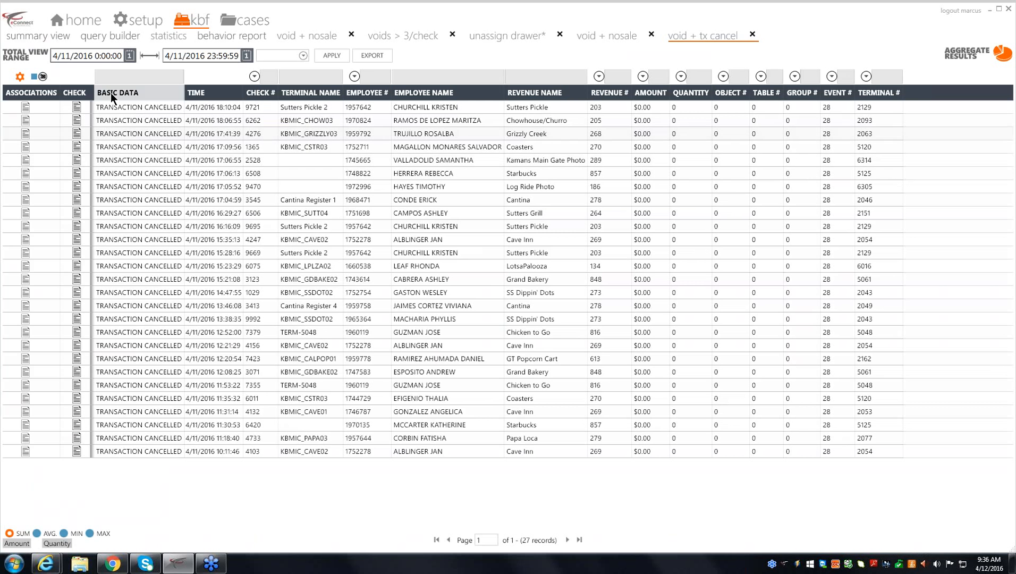
click(77, 109)
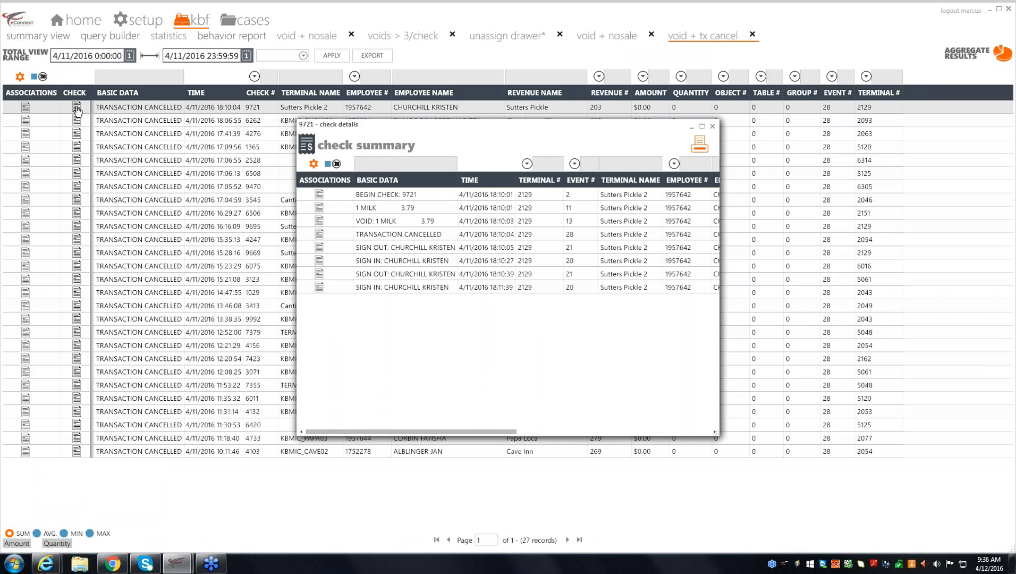
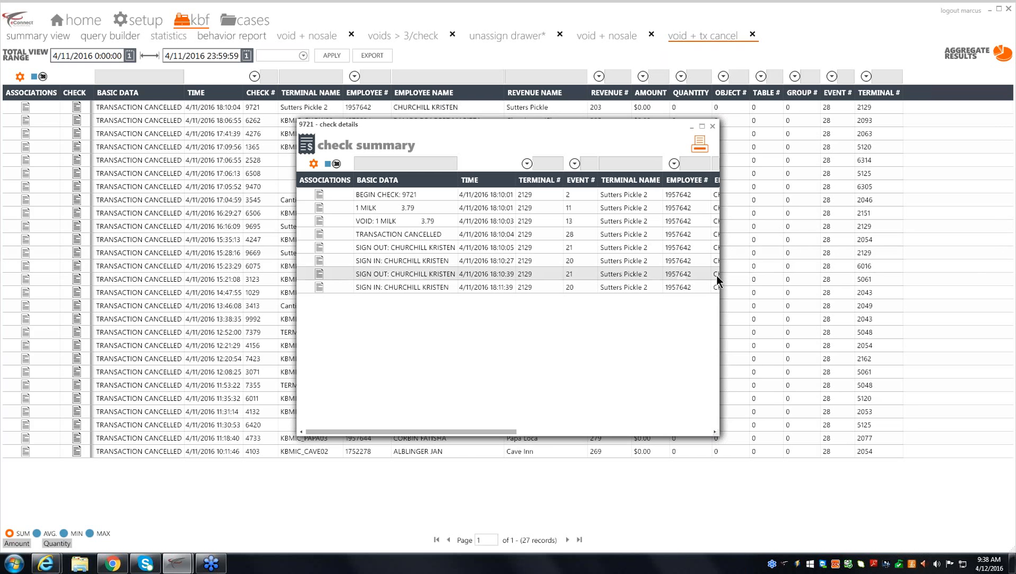
drag(737, 276, 814, 276)
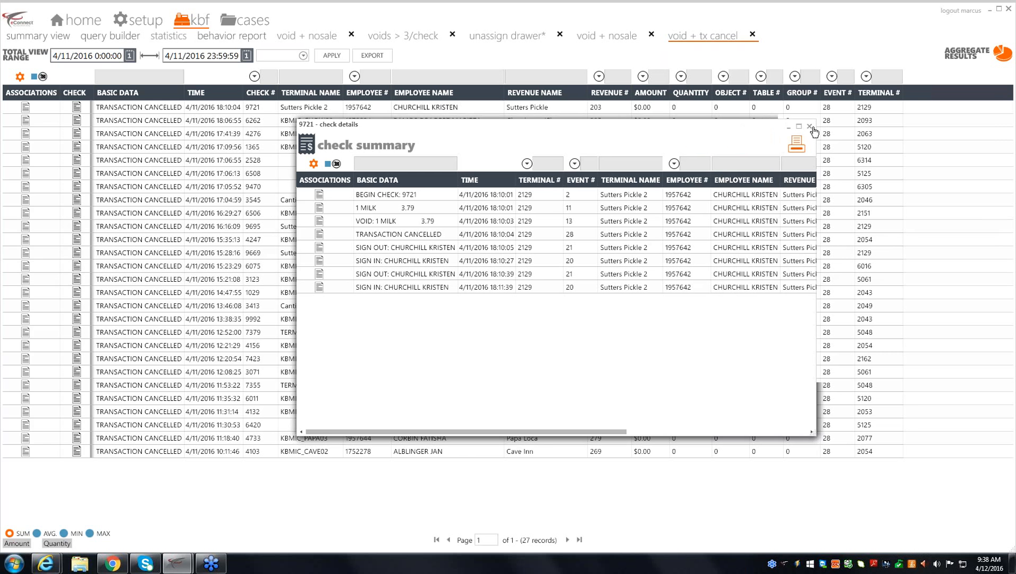
click(816, 127)
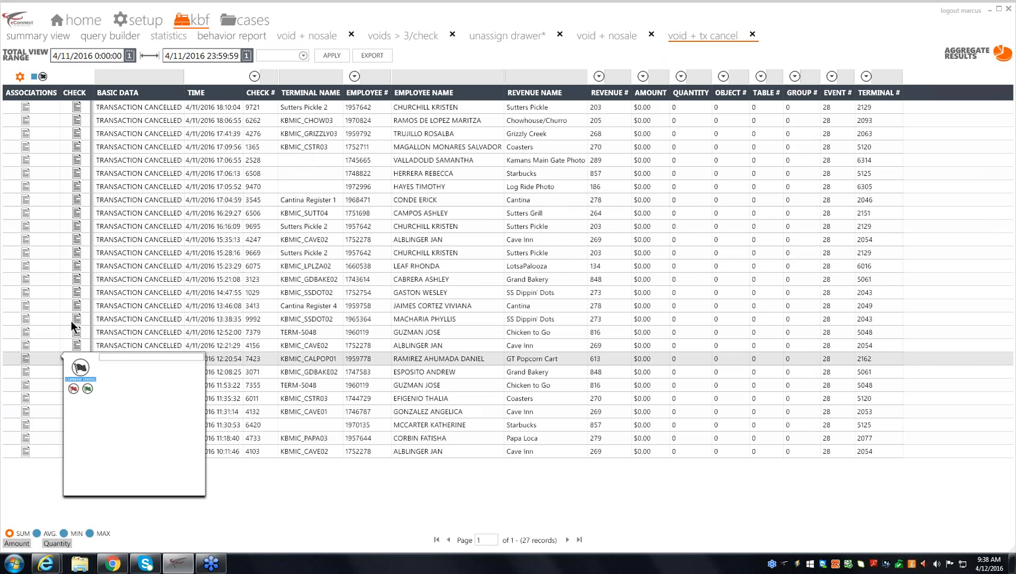
Review the check summaries of the LotsaPalooza 15:23:29, Cave Inn 10:11:46 and Coasters 17:09:56 cancelled transactions, and close them.
click(77, 267)
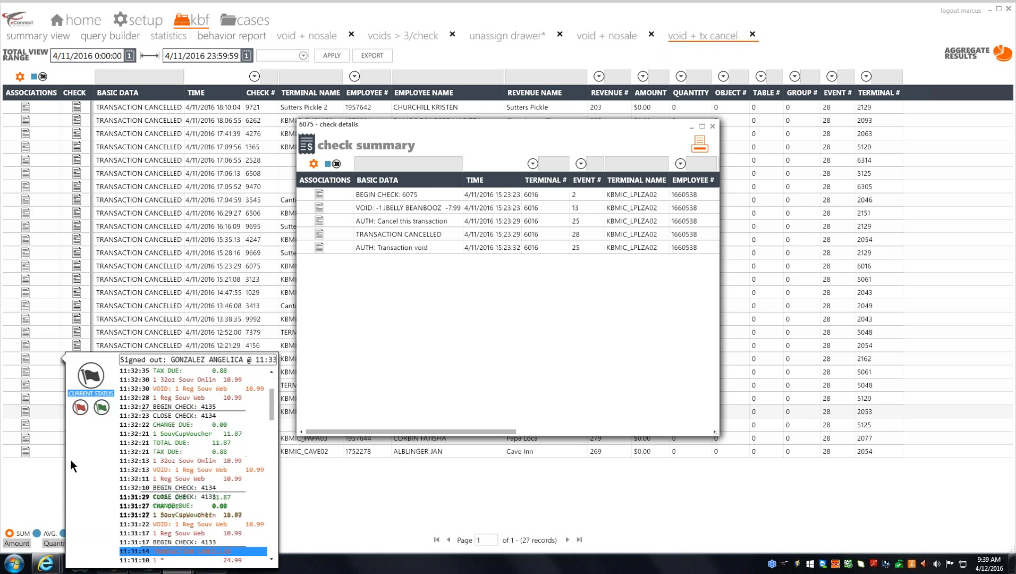
click(79, 452)
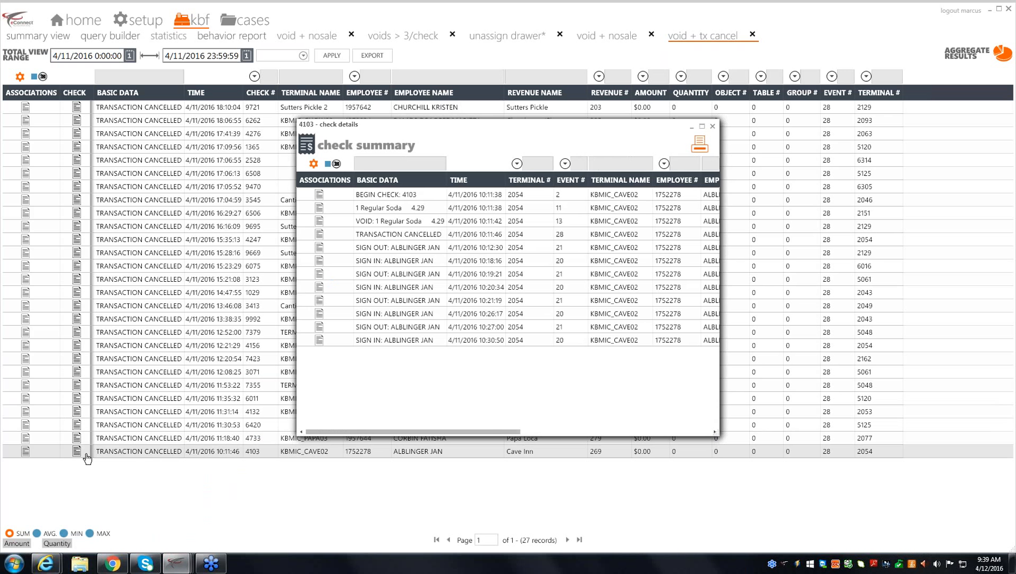
click(714, 127)
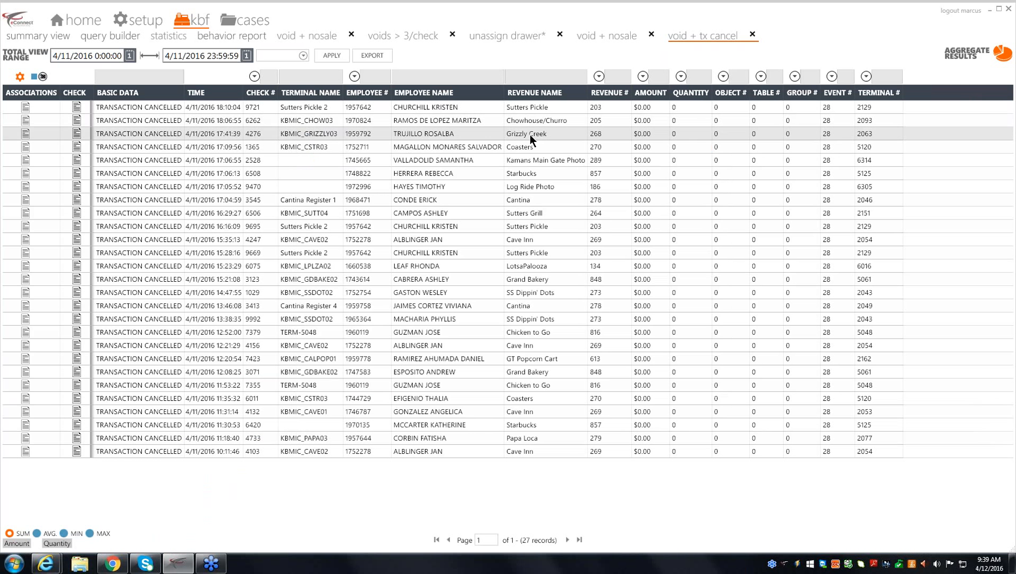
double_click(271, 145)
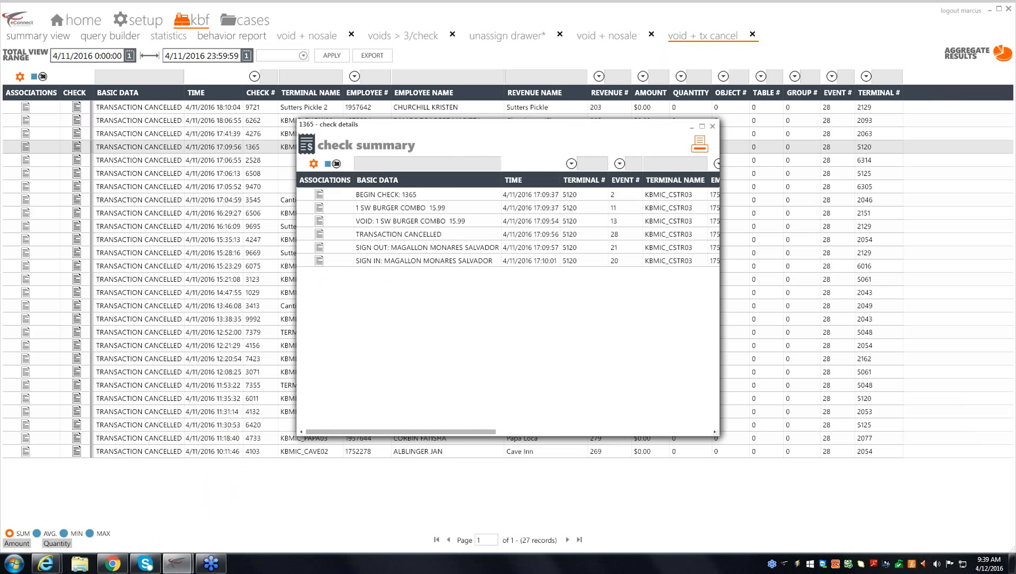
click(713, 126)
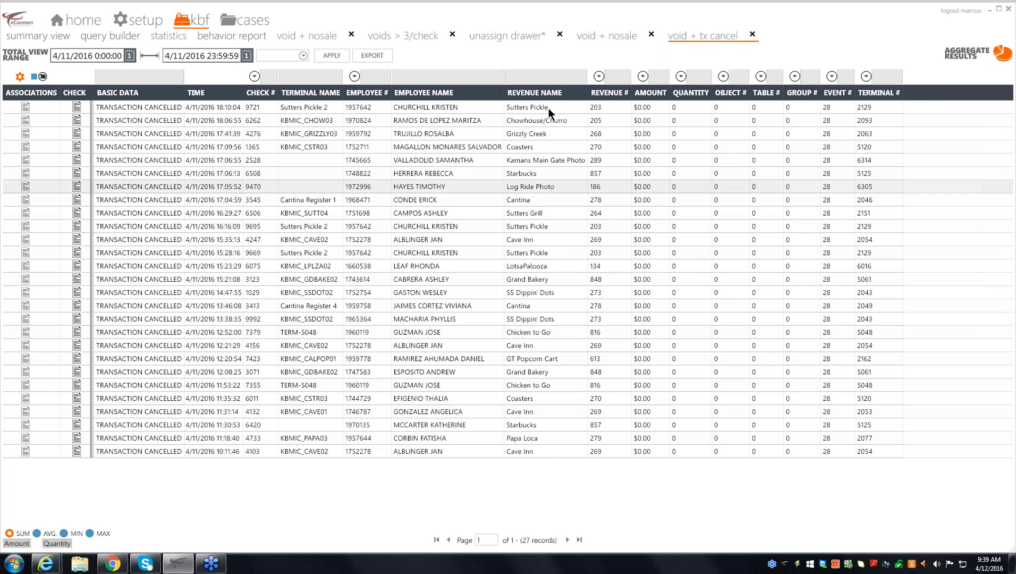
Set the void + tx cancel results to the Last 7 Days and inspect the Grand Bakery record from 20:31:43 on page 2.
click(303, 56)
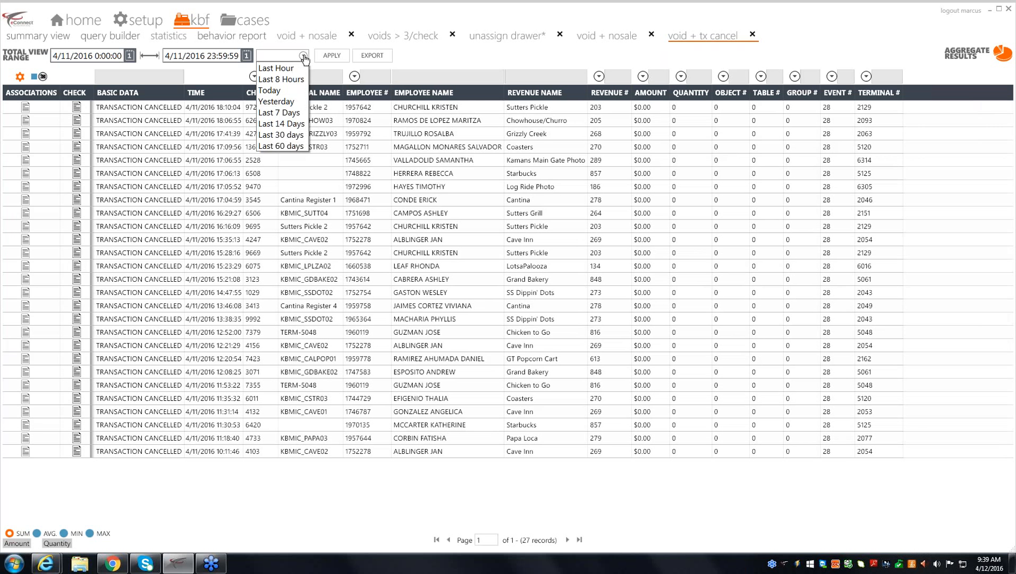
click(294, 112)
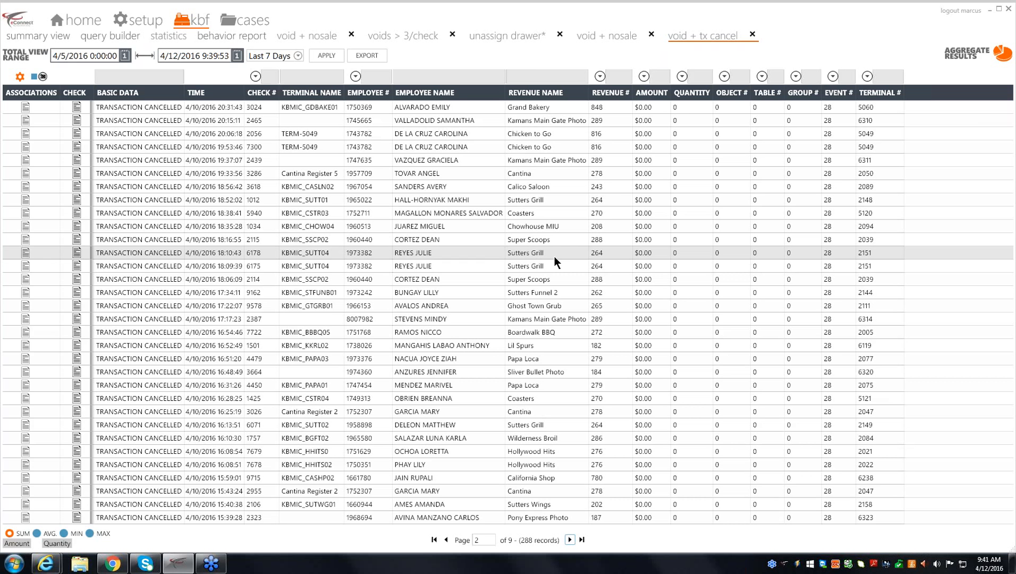
click(77, 107)
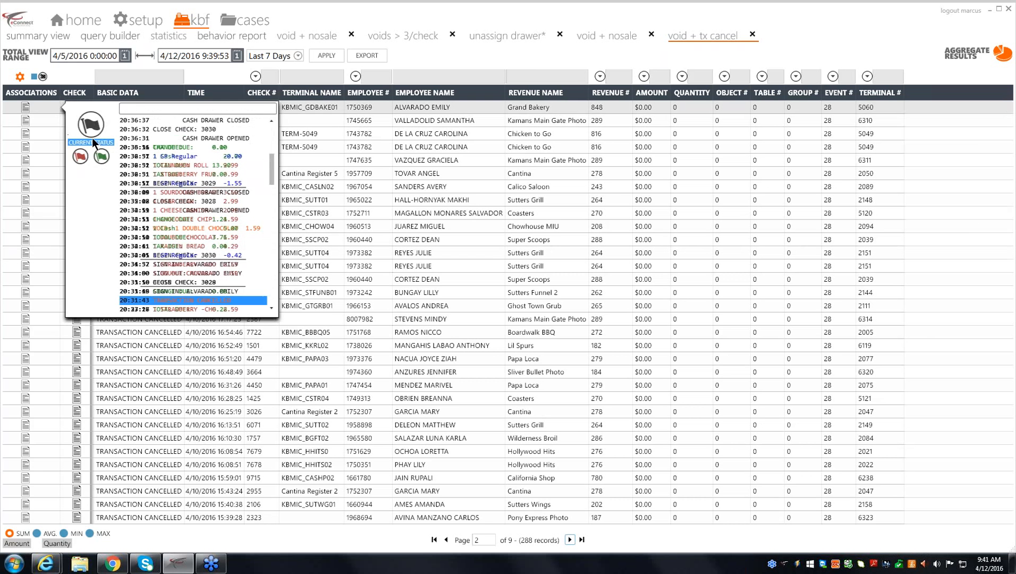
Browse the saved queries, then aggregate the earlier voids > 3/check results by employee and open the records behind the largest share.
click(39, 37)
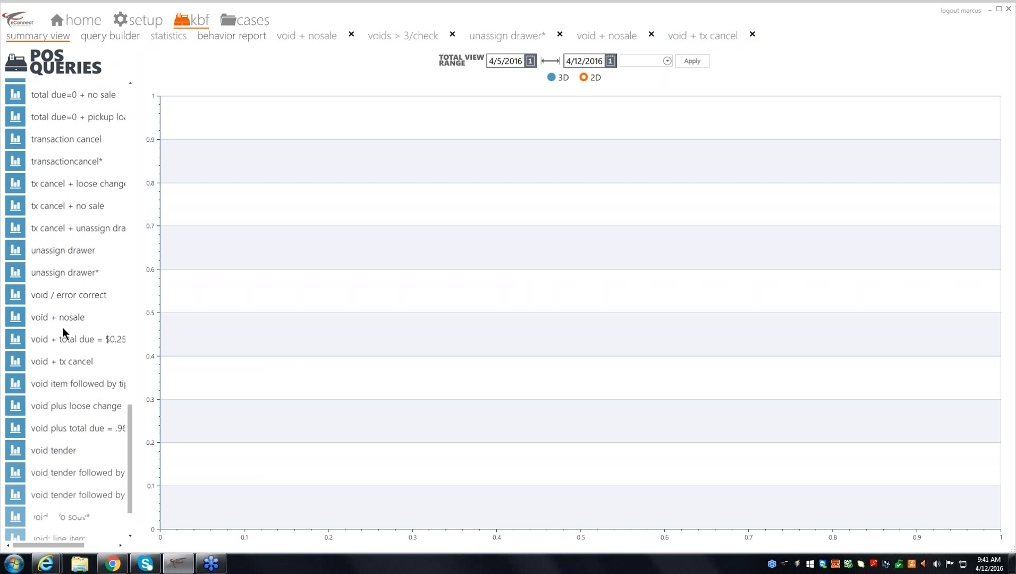
scroll(88, 373, down, 3)
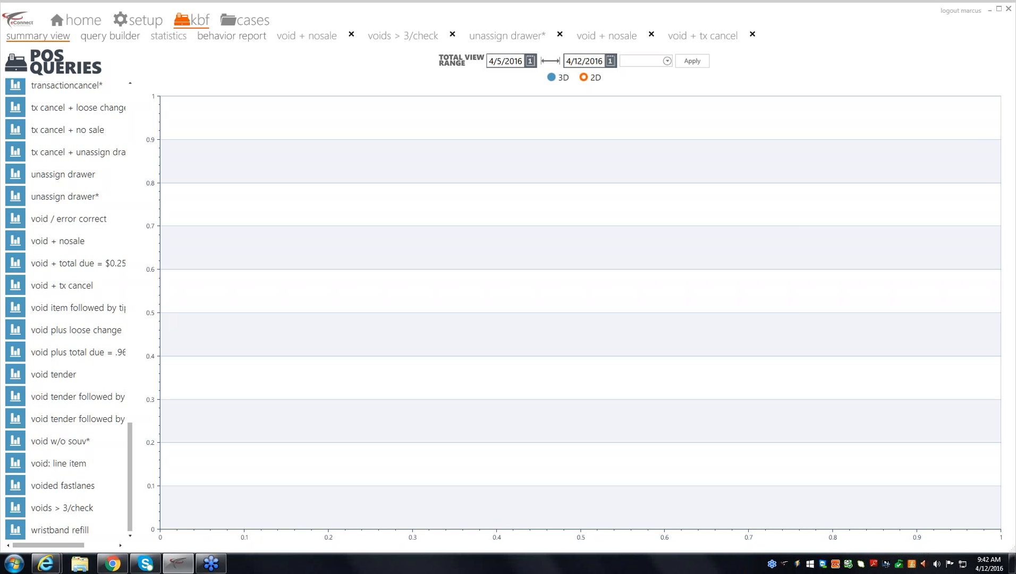
click(408, 40)
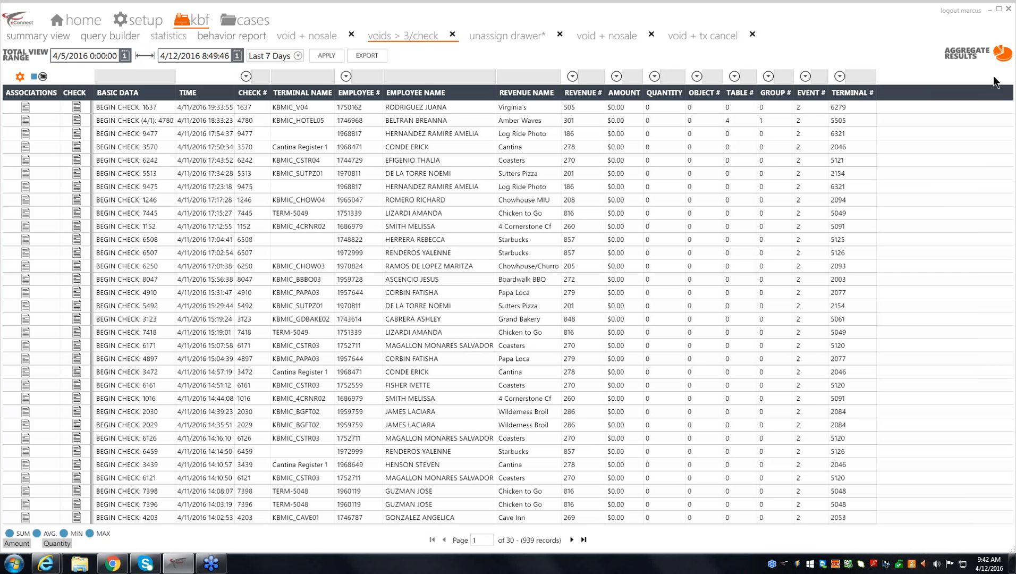
click(972, 54)
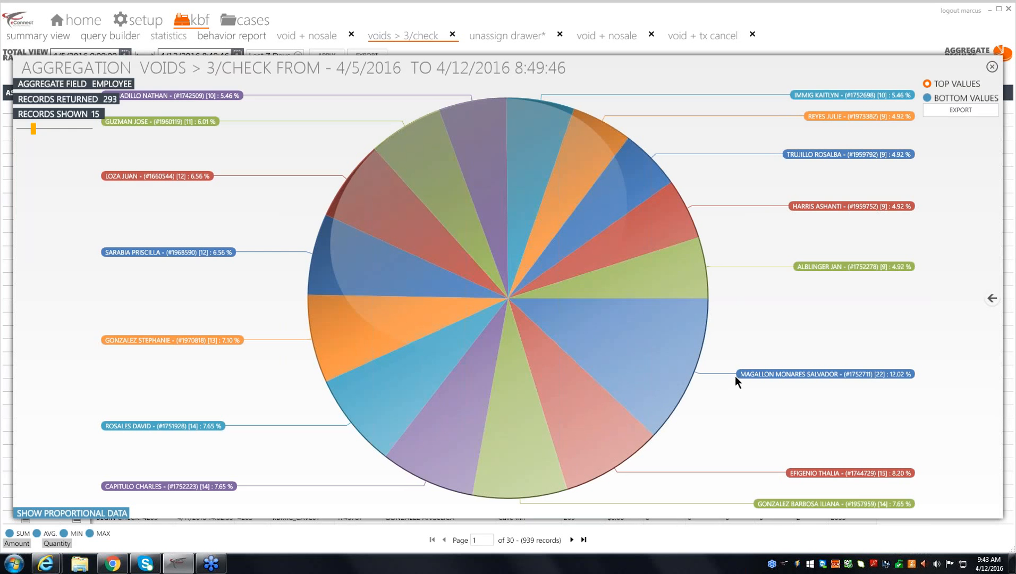
click(620, 358)
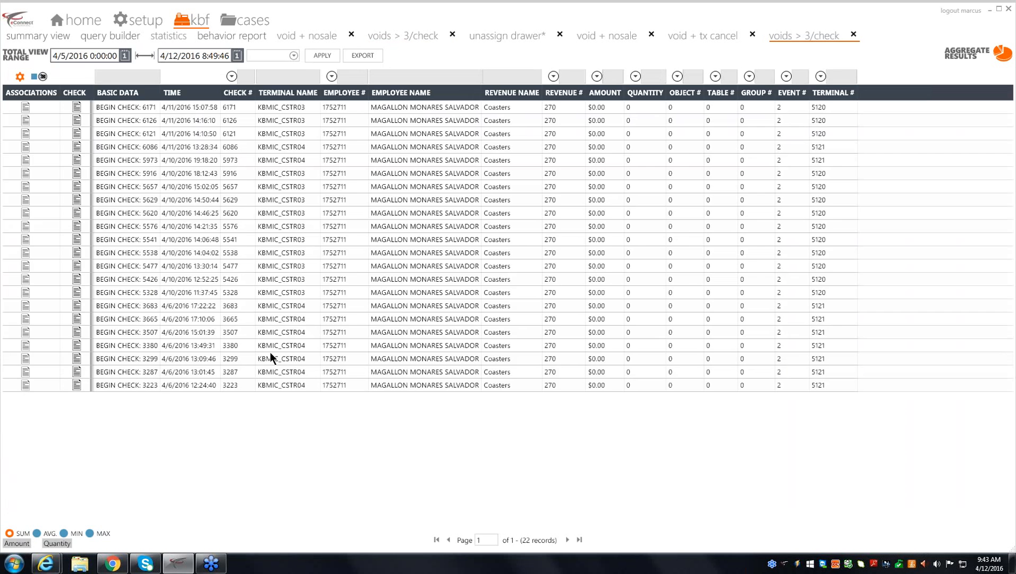
Review the check summary of the Coasters record from 4/11/2016 15:07:58 in a widened window, and close it.
click(77, 108)
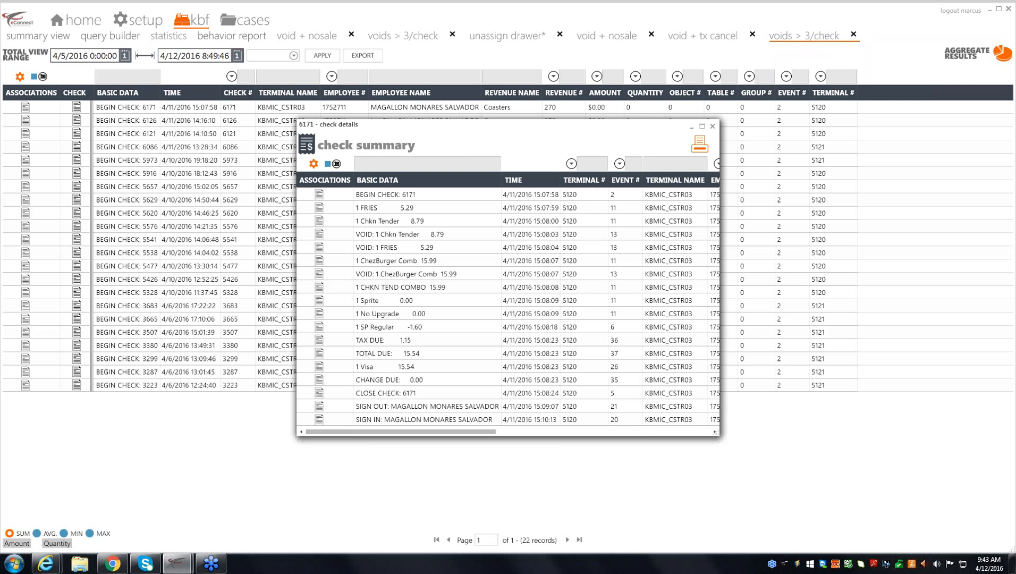
drag(723, 283, 777, 284)
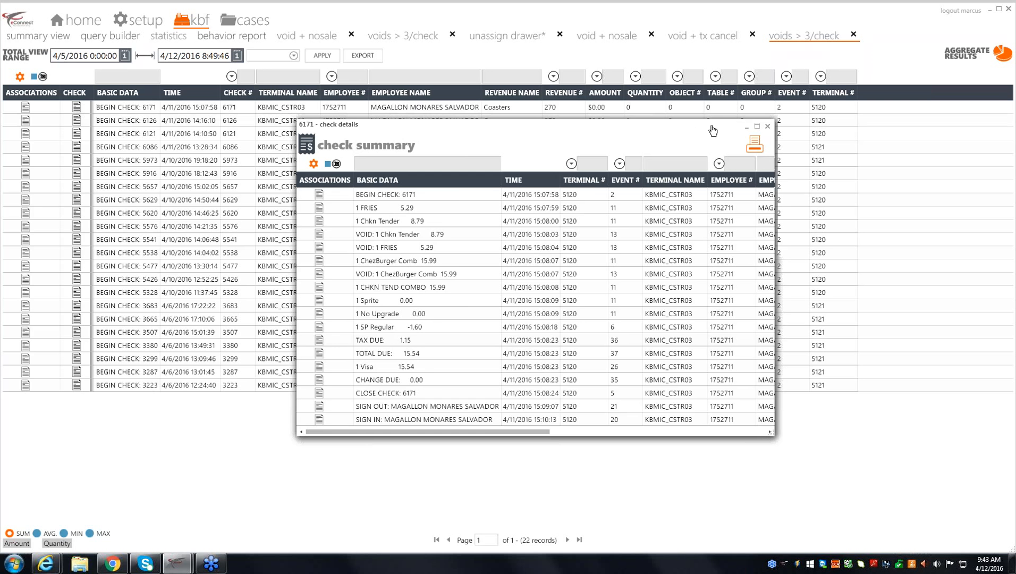
click(768, 126)
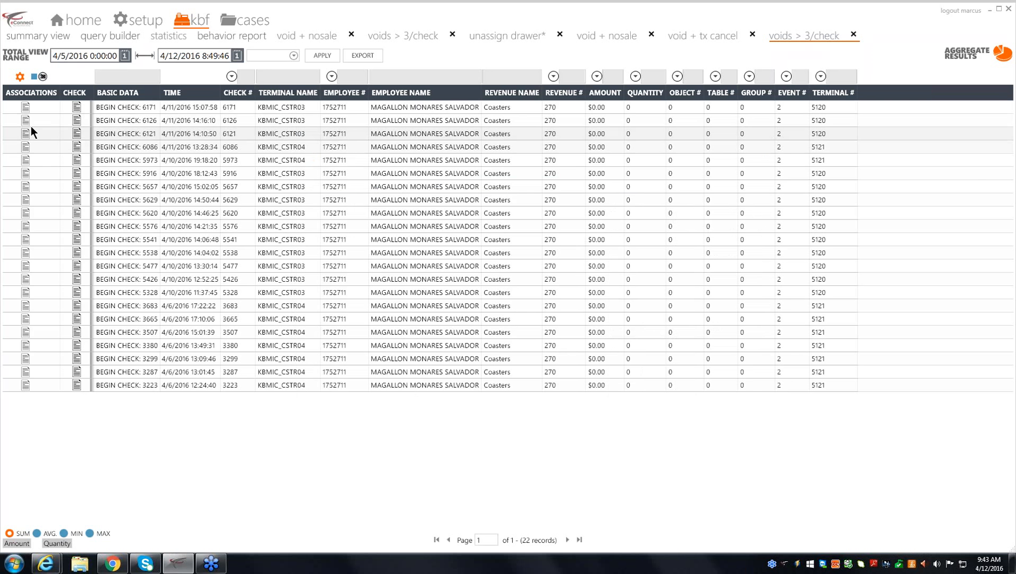
Review the check summaries of the Coasters records from 4/11/2016 14:16:10 and 13:28:34, widening the latter's window, and close them.
click(77, 120)
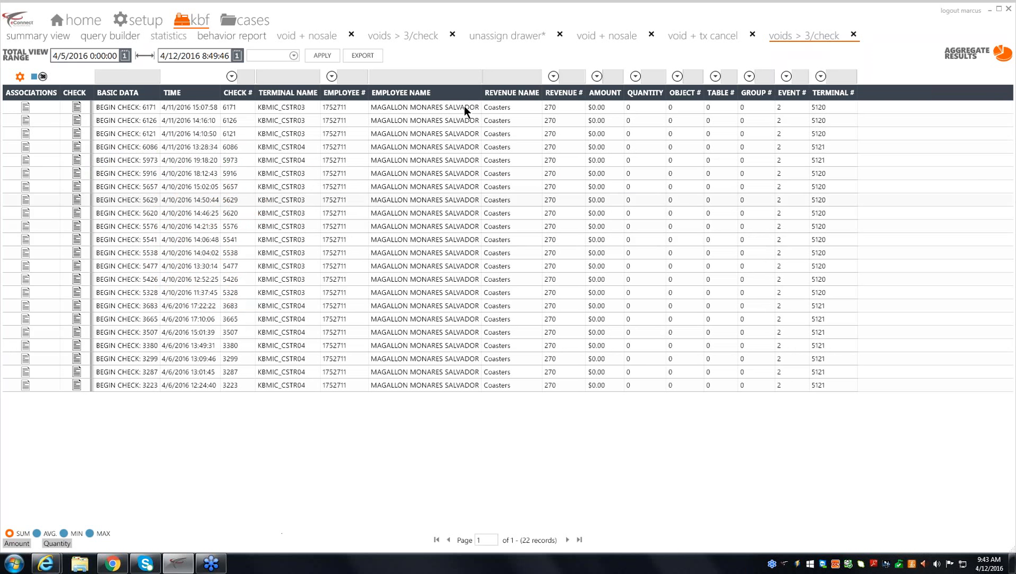
click(76, 147)
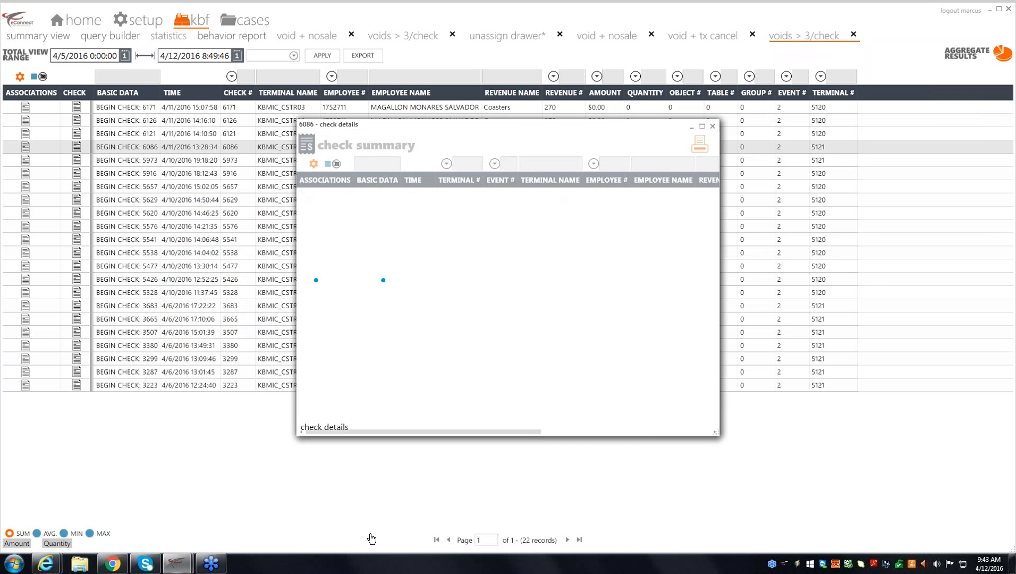
drag(718, 280, 842, 280)
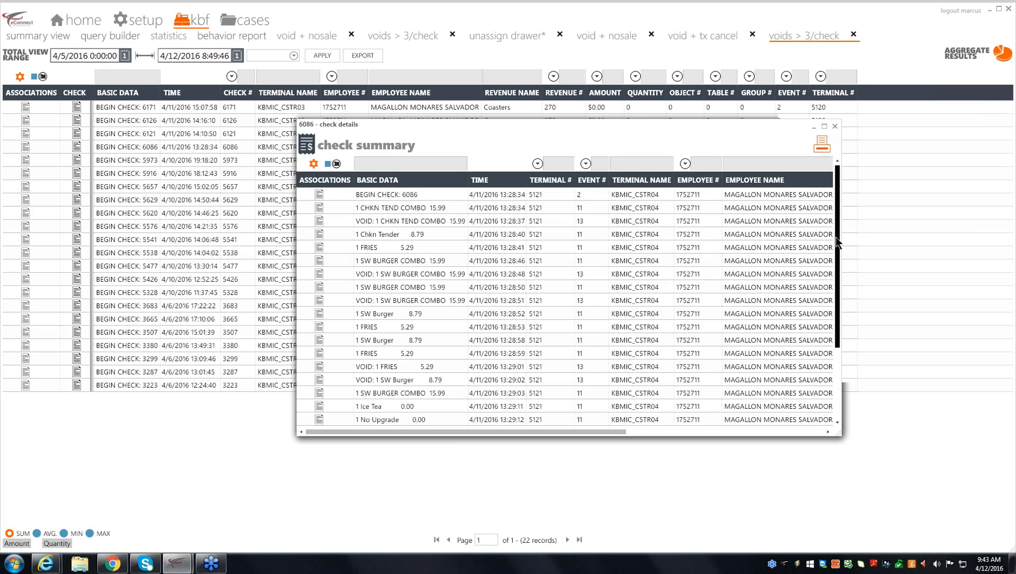
mouse_move(837, 242)
mouse_down()
mouse_move(835, 330)
mouse_move(829, 226)
mouse_up()
click(835, 126)
Review the check summaries of the Coasters records from 4/6/2016 17:10:06 and 4/10/2016 13:30:14, closing each one.
click(77, 319)
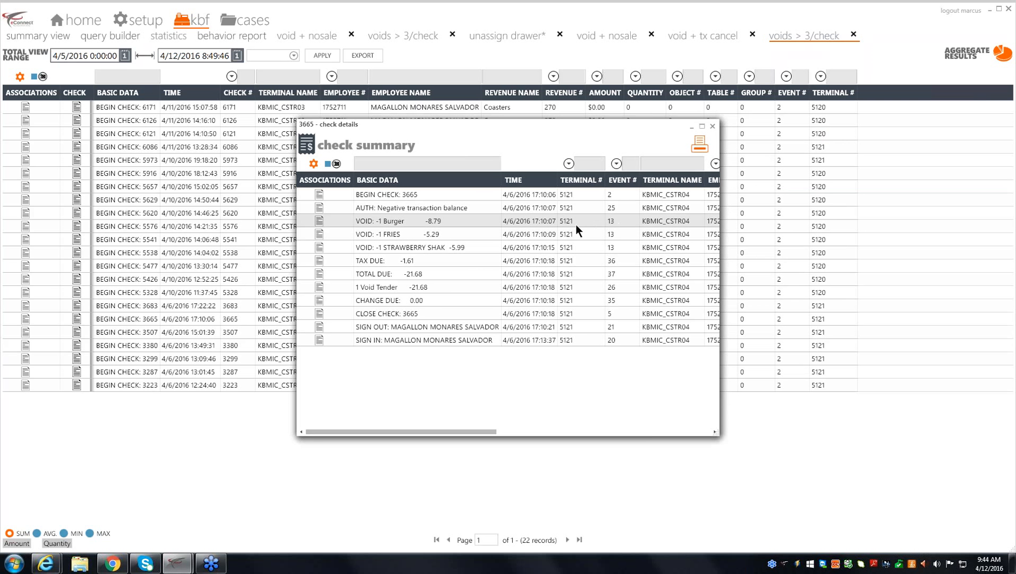
click(713, 126)
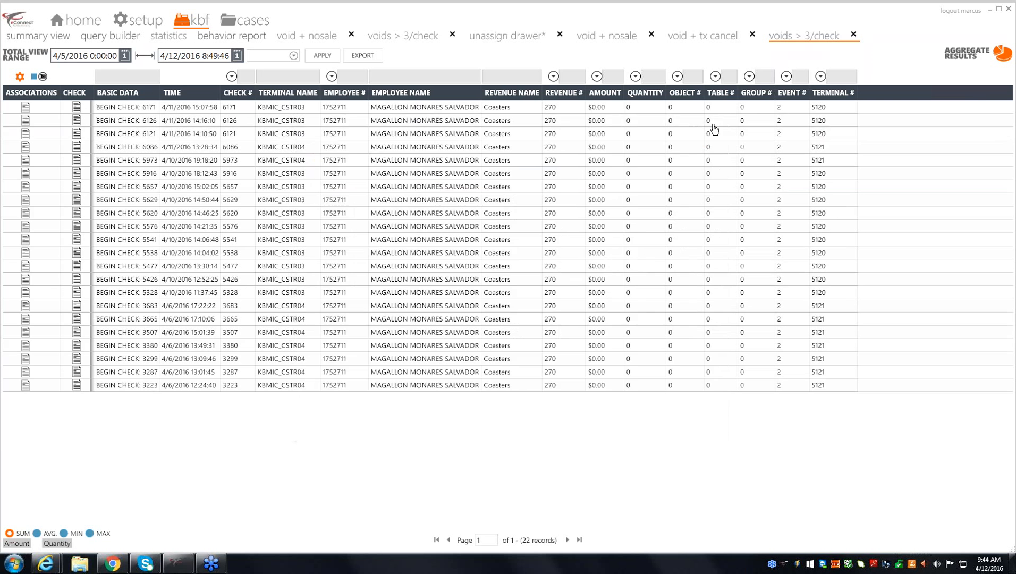
click(77, 265)
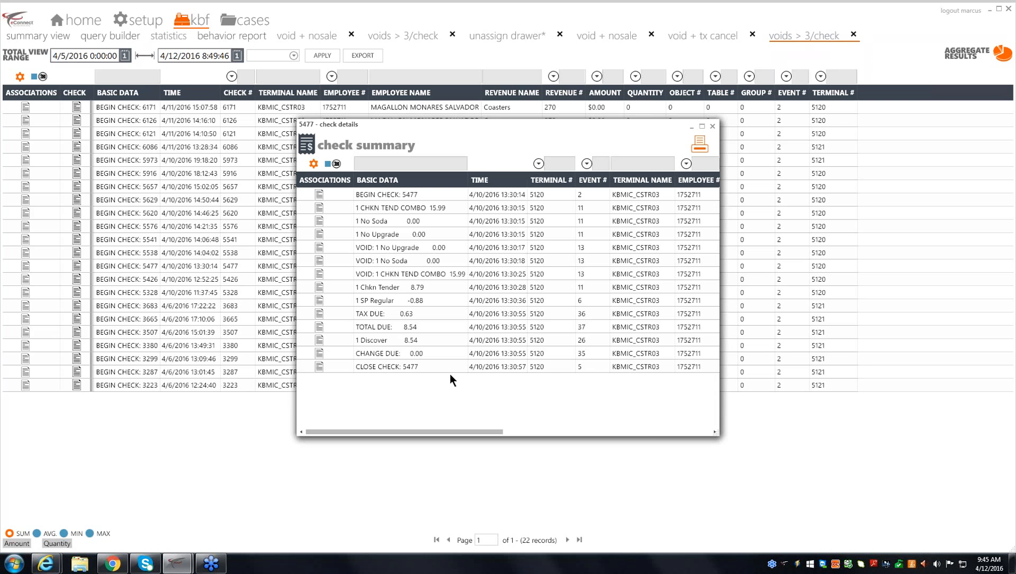
click(712, 128)
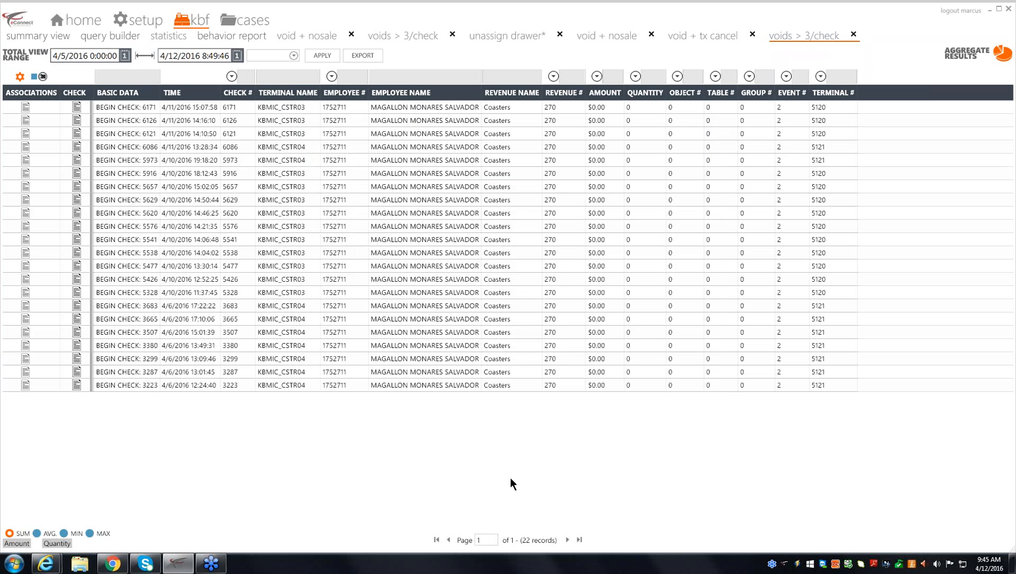